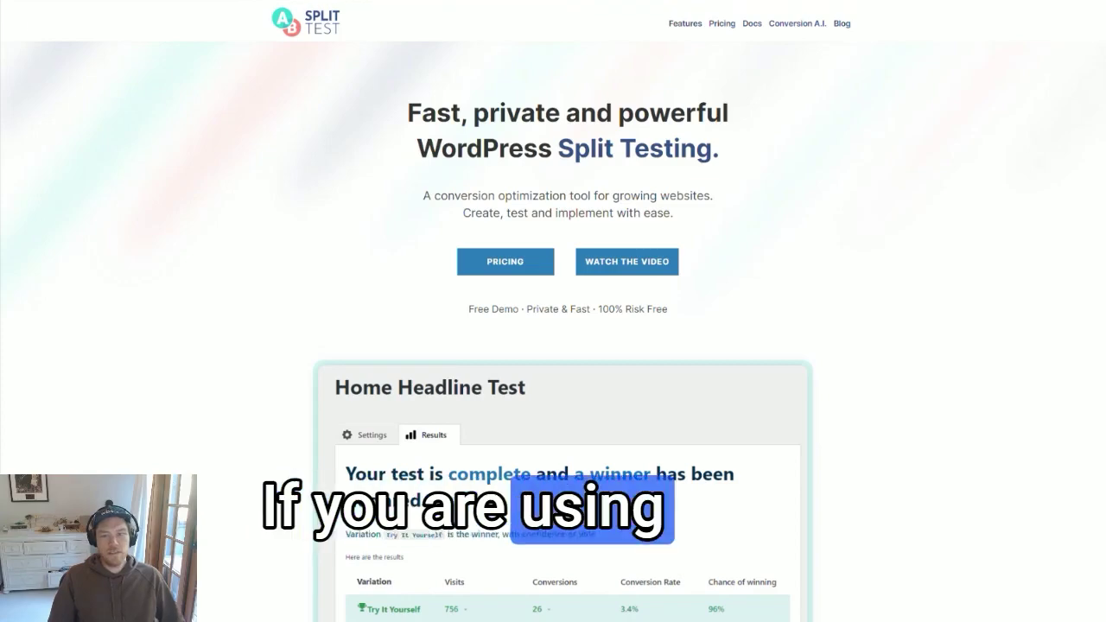
# Step: Scroll the absplittest.com landing page past the hero and results card to the feature cards
pyautogui.scroll(-10, 952, 337)
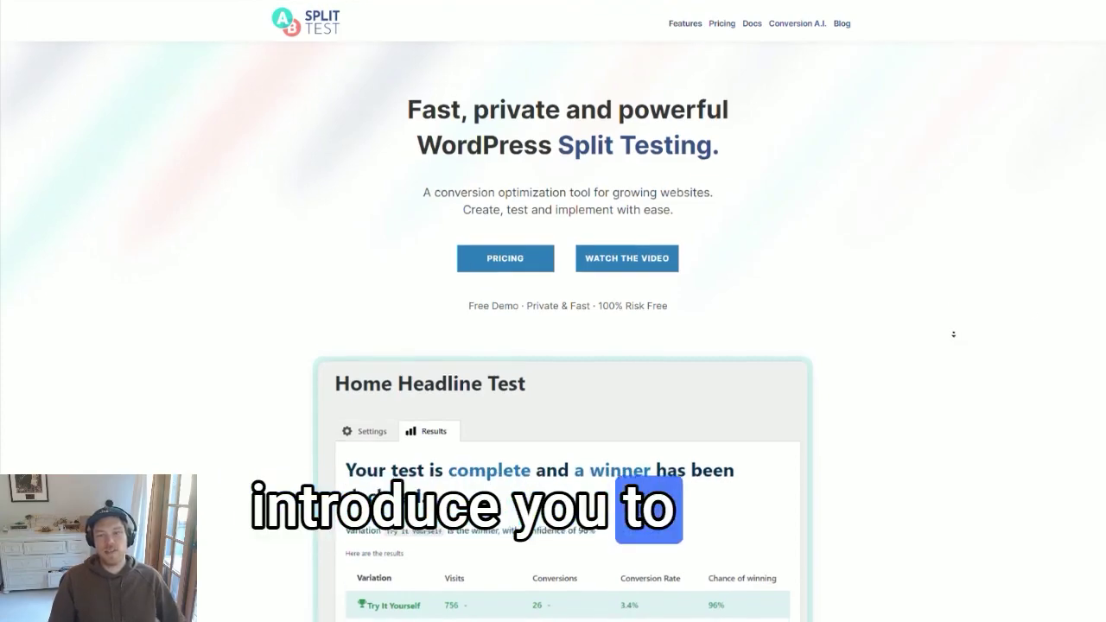
pyautogui.scroll(-1, 950, 357)
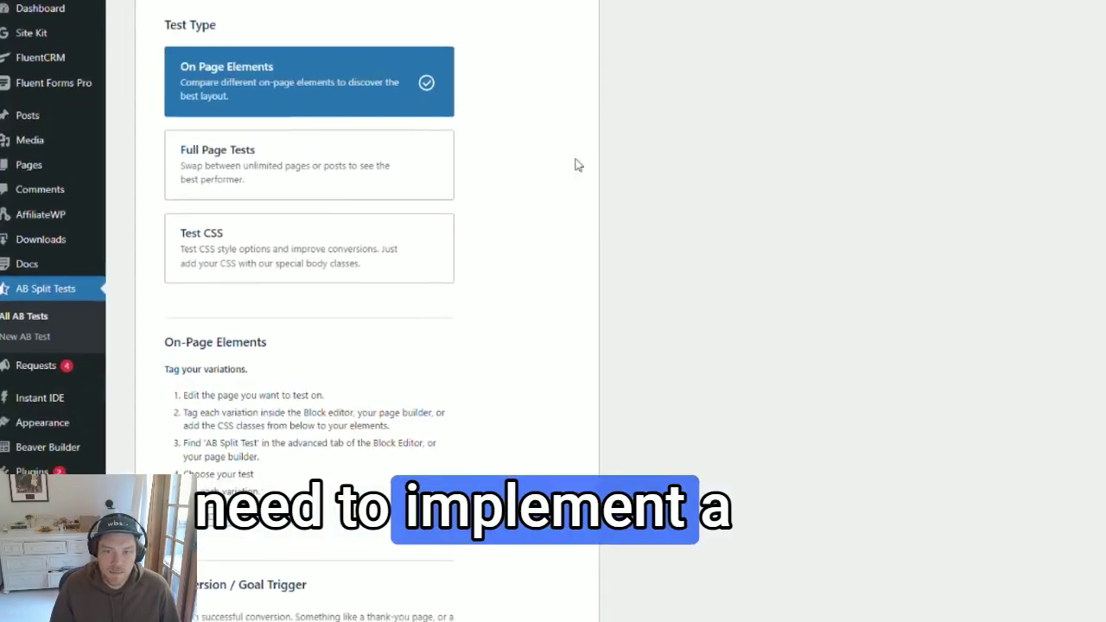
# Step: Choose a Full Page Test with Features as the start page
pyautogui.click(271, 168)
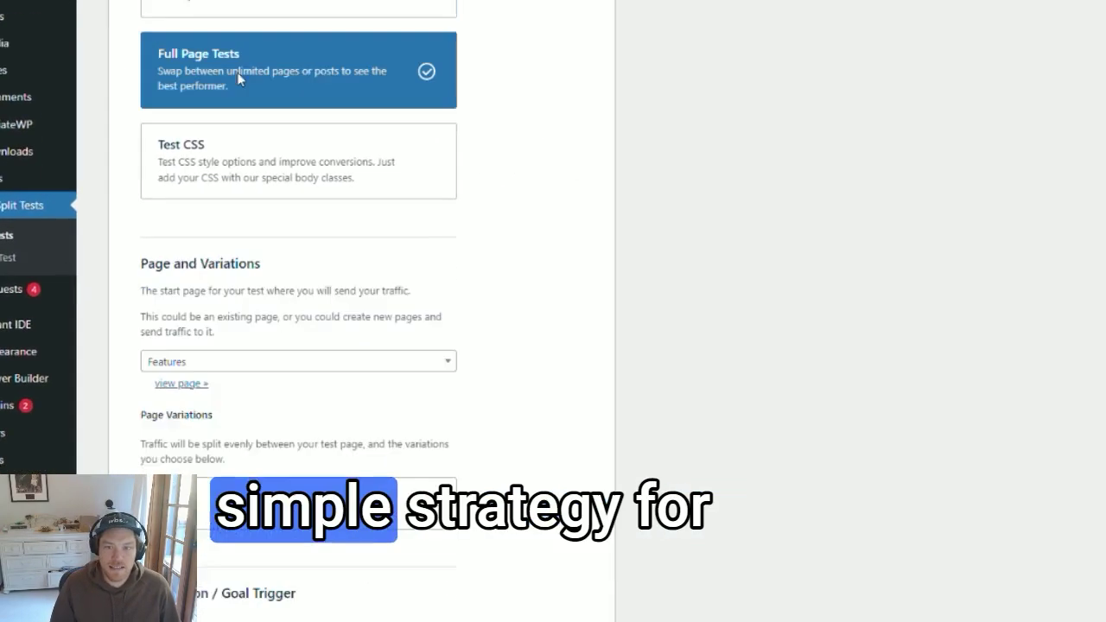
pyautogui.click(185, 363)
pyautogui.write('feat')
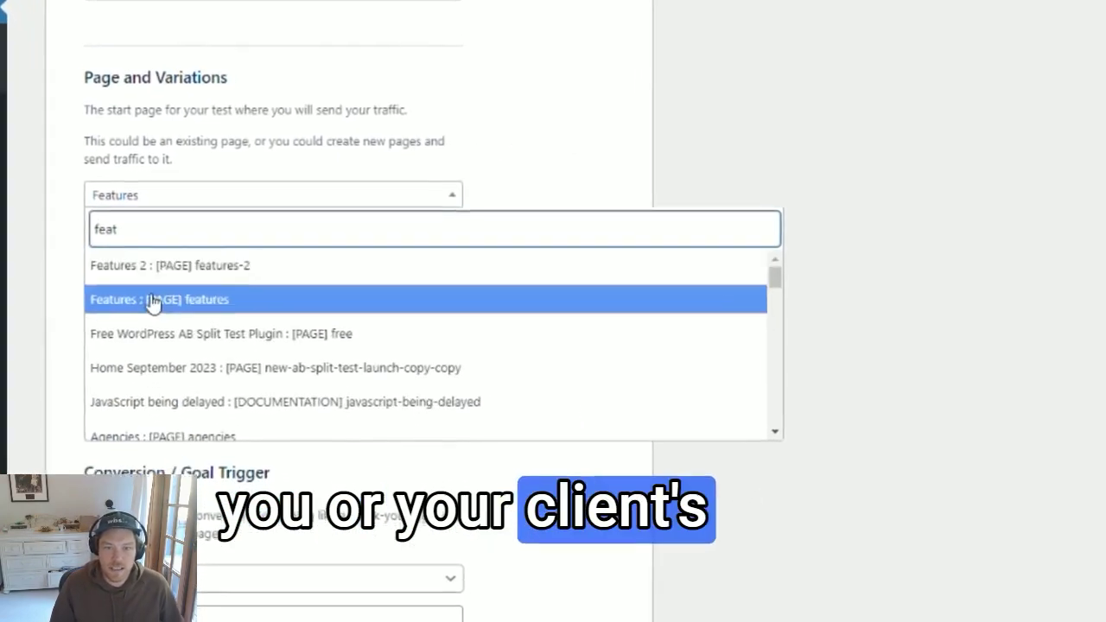
pyautogui.click(192, 403)
# Step: Add Features 2 and Agencies as page variations
pyautogui.click(191, 451)
pyautogui.write('fea')
pyautogui.press('Return')
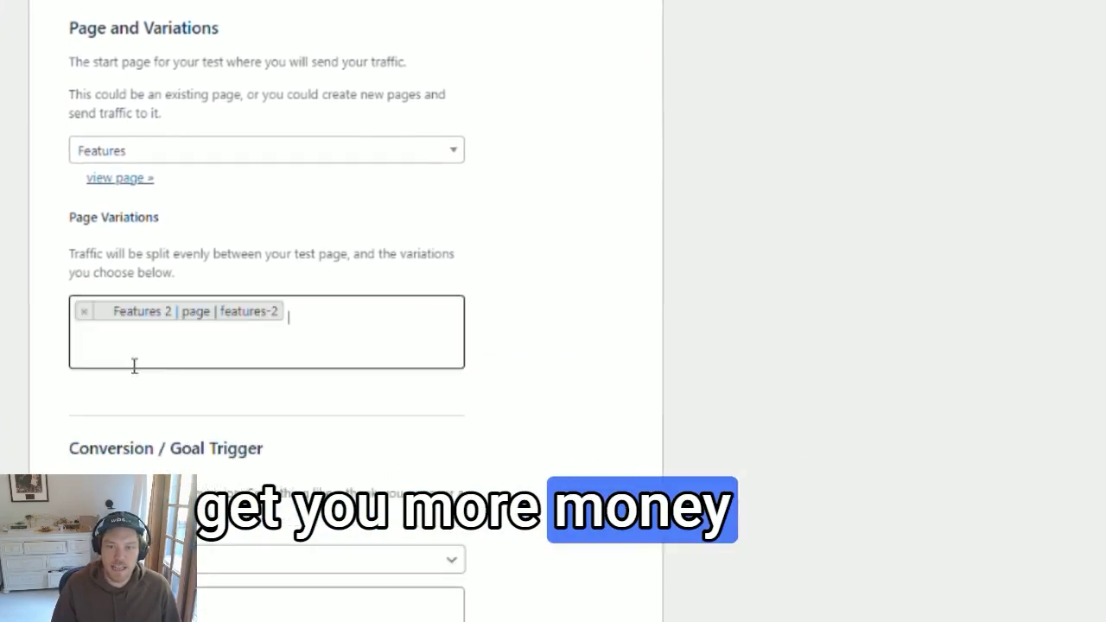
pyautogui.click(148, 344)
pyautogui.write('agen')
pyautogui.click(178, 387)
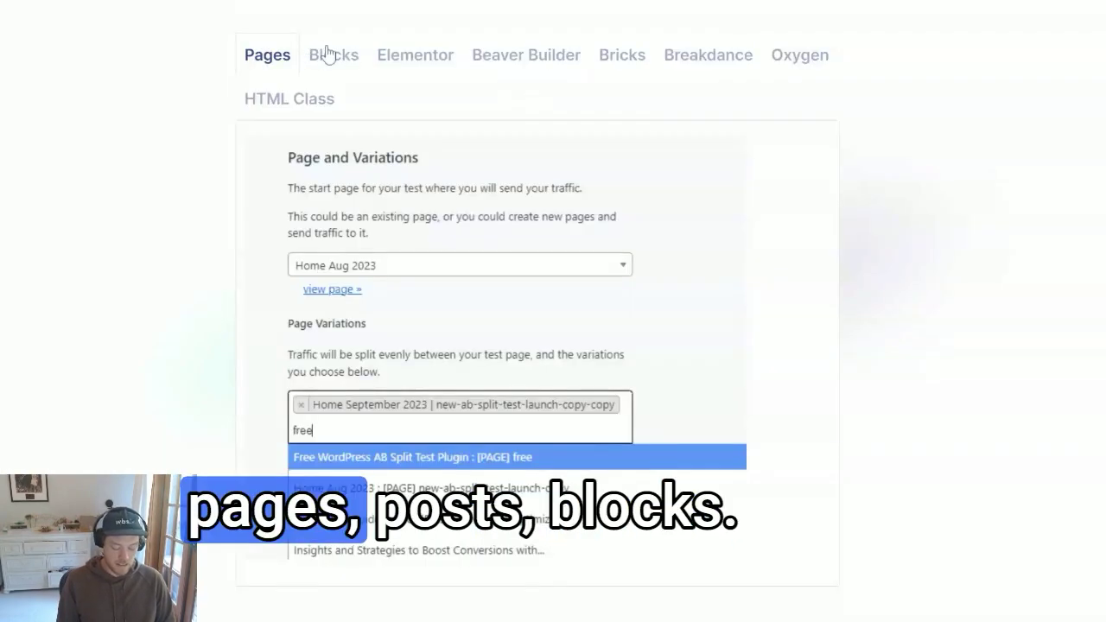
# Step: View the Blocks, Elementor, Beaver Builder, Bricks, Breakdance, Oxygen and HTML Class examples in turn
pyautogui.click(333, 54)
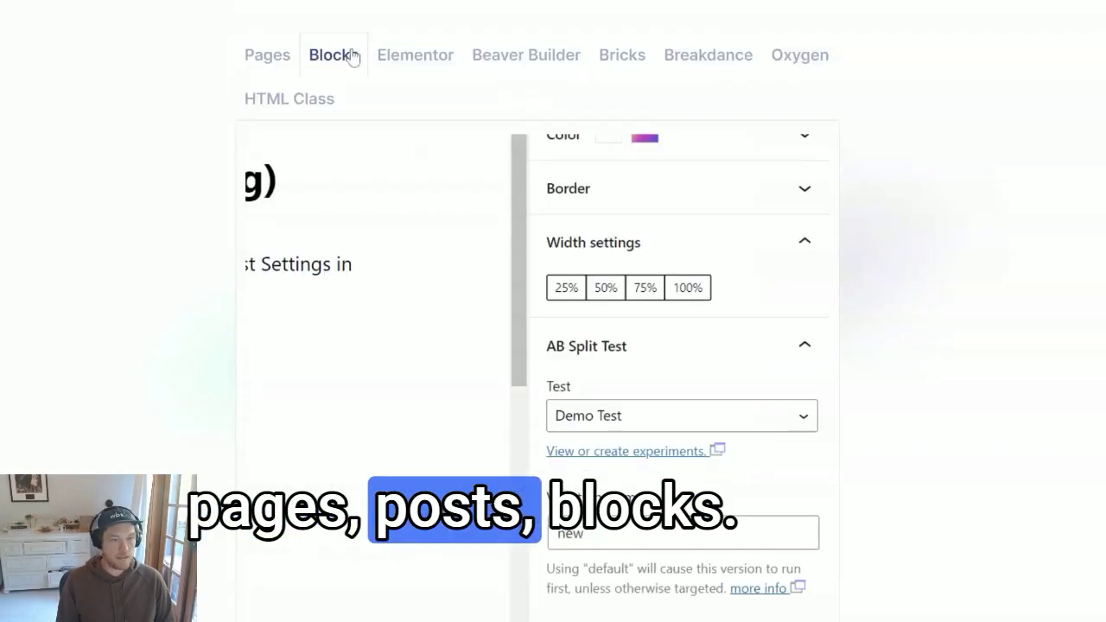
pyautogui.click(416, 60)
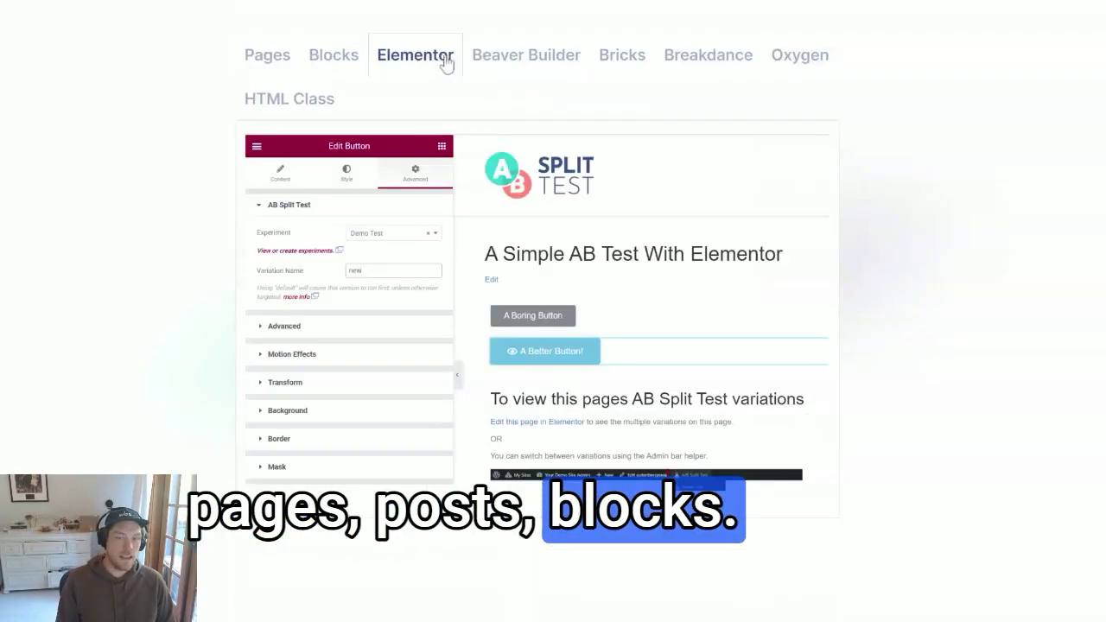
pyautogui.click(521, 60)
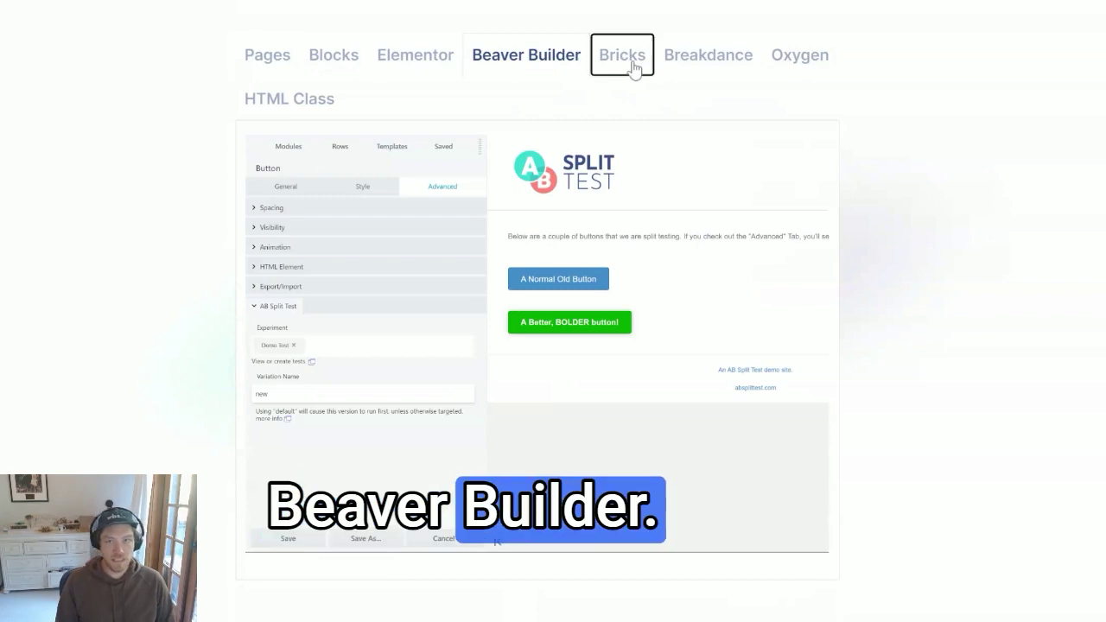
pyautogui.click(634, 69)
pyautogui.click(712, 62)
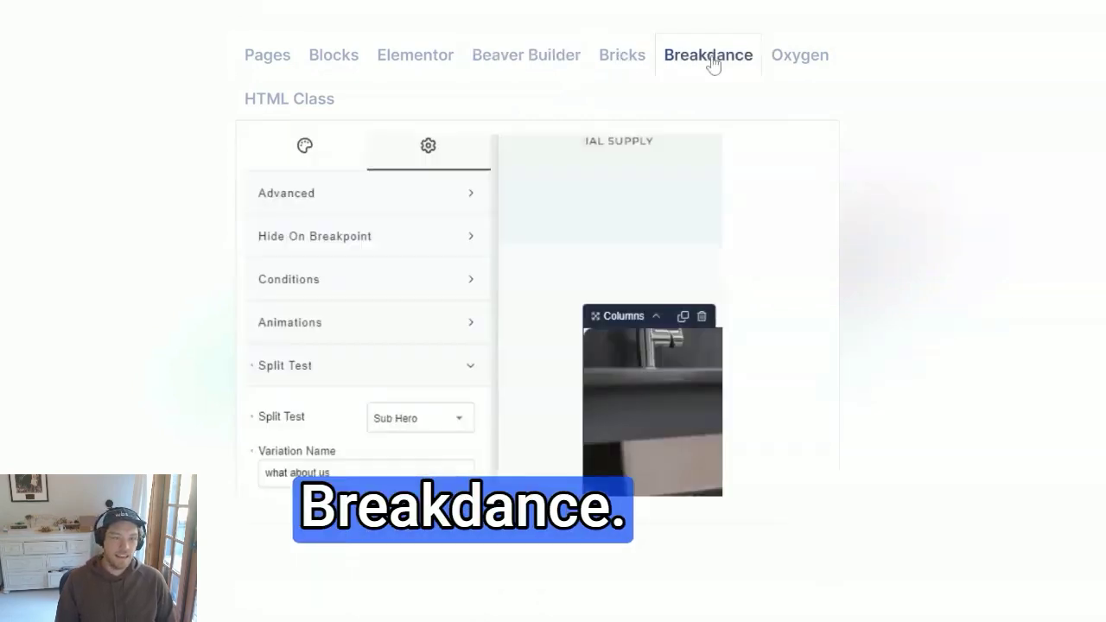
pyautogui.click(803, 63)
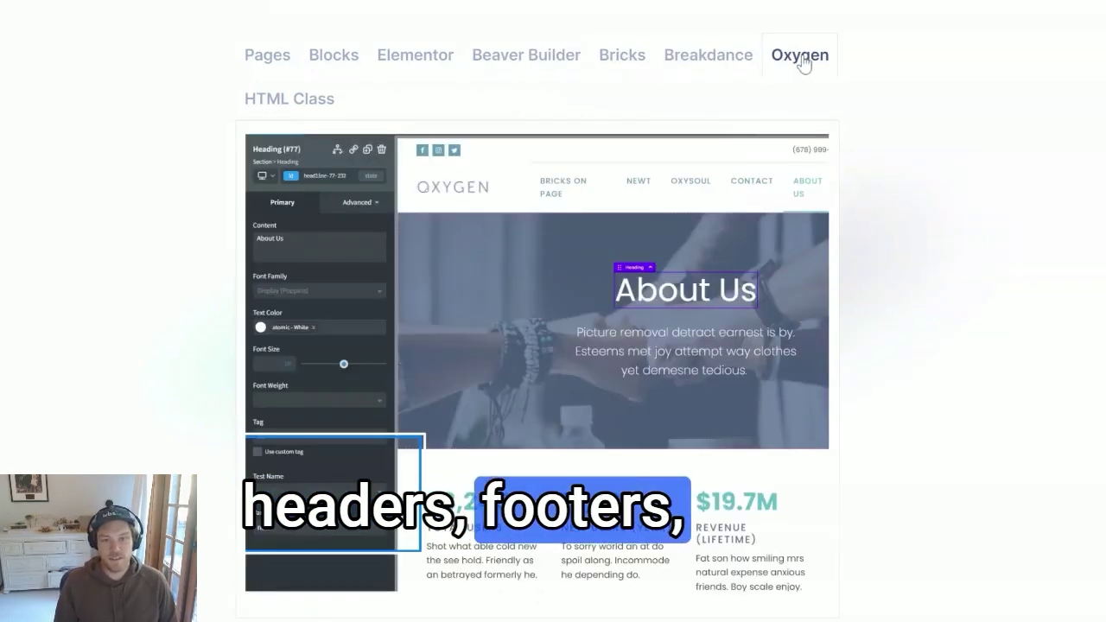
pyautogui.click(310, 102)
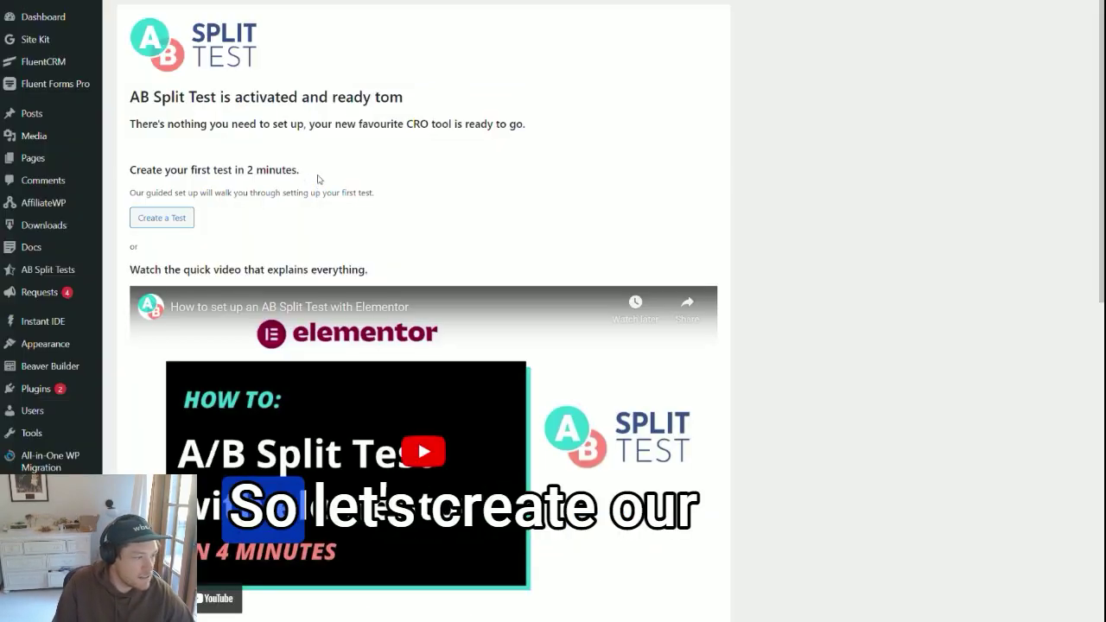
# Step: Create a test through Get Started and I Know What to Test, titled 'first test'
pyautogui.click(166, 221)
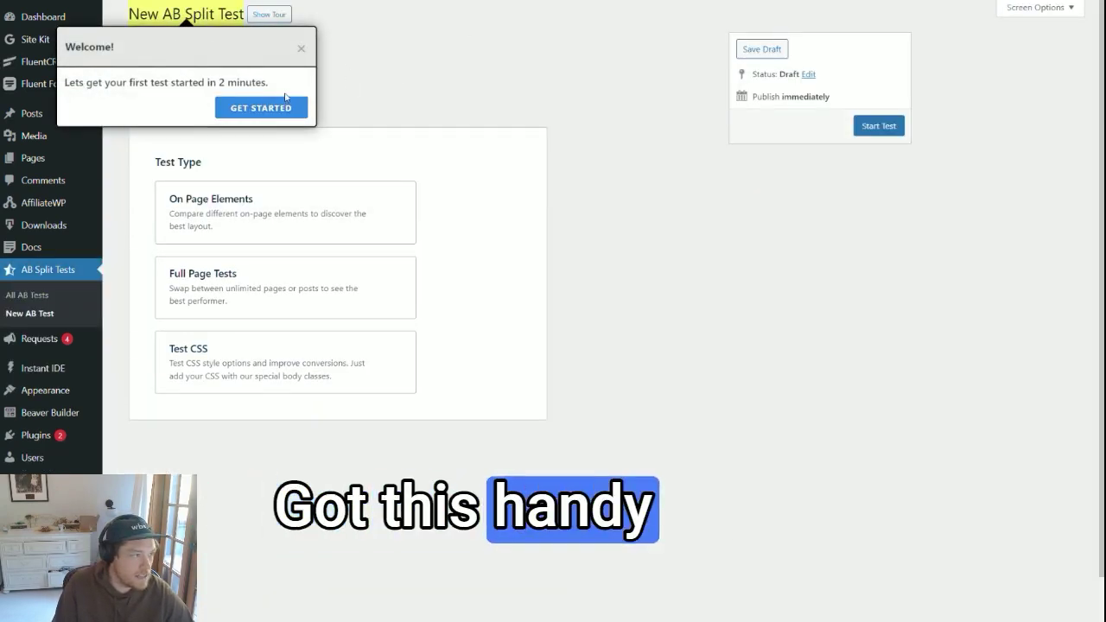
pyautogui.click(288, 107)
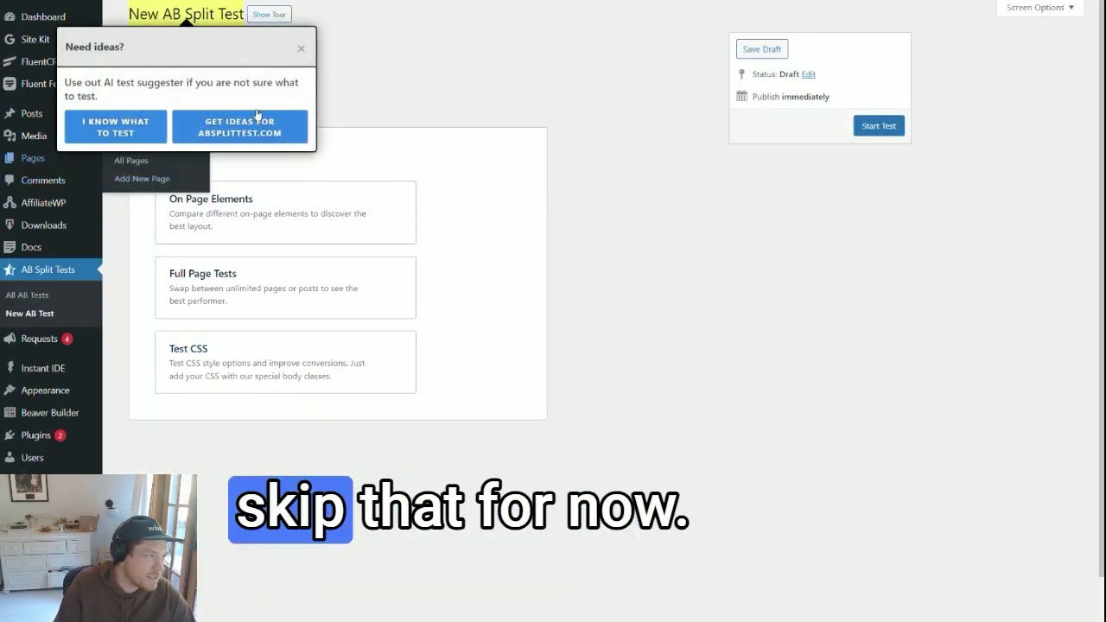
pyautogui.click(199, 65)
pyautogui.write('first test')
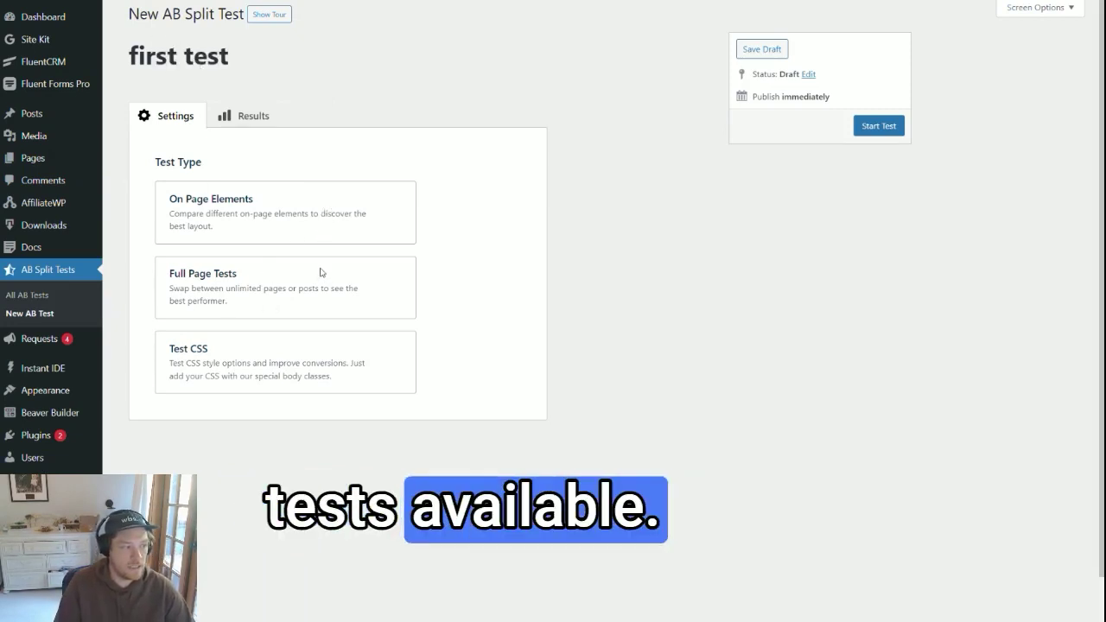
# Step: Make the test a Full Page Test with Features as the start page
pyautogui.click(219, 286)
pyautogui.scroll(-1, 535, 296)
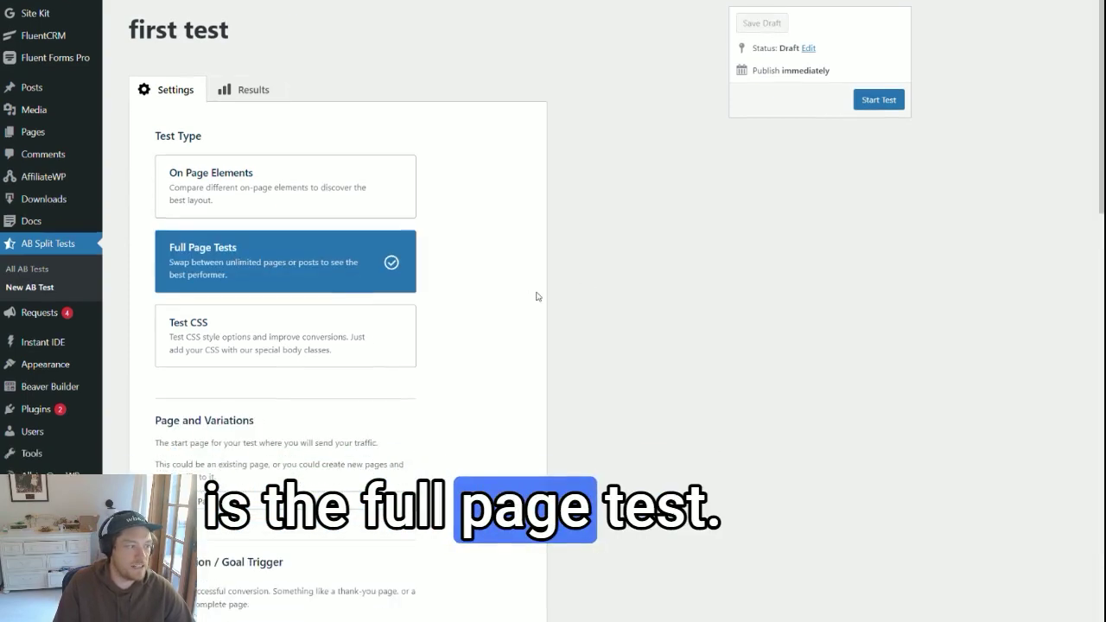
pyautogui.scroll(-3, 328, 321)
pyautogui.click(240, 161)
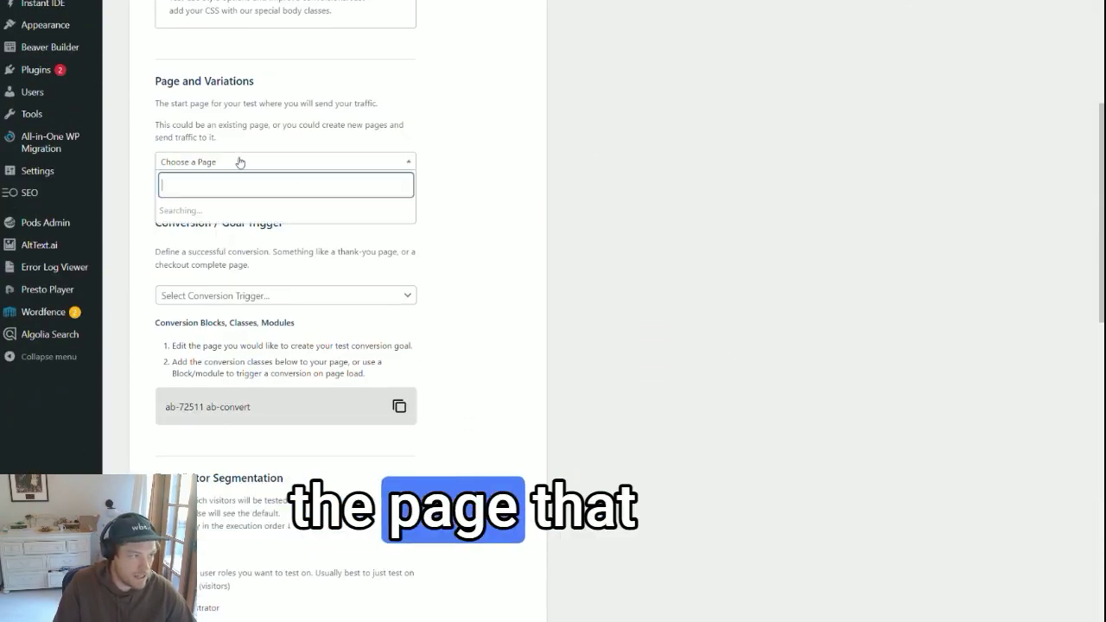
pyautogui.write('featu')
pyautogui.click(242, 210)
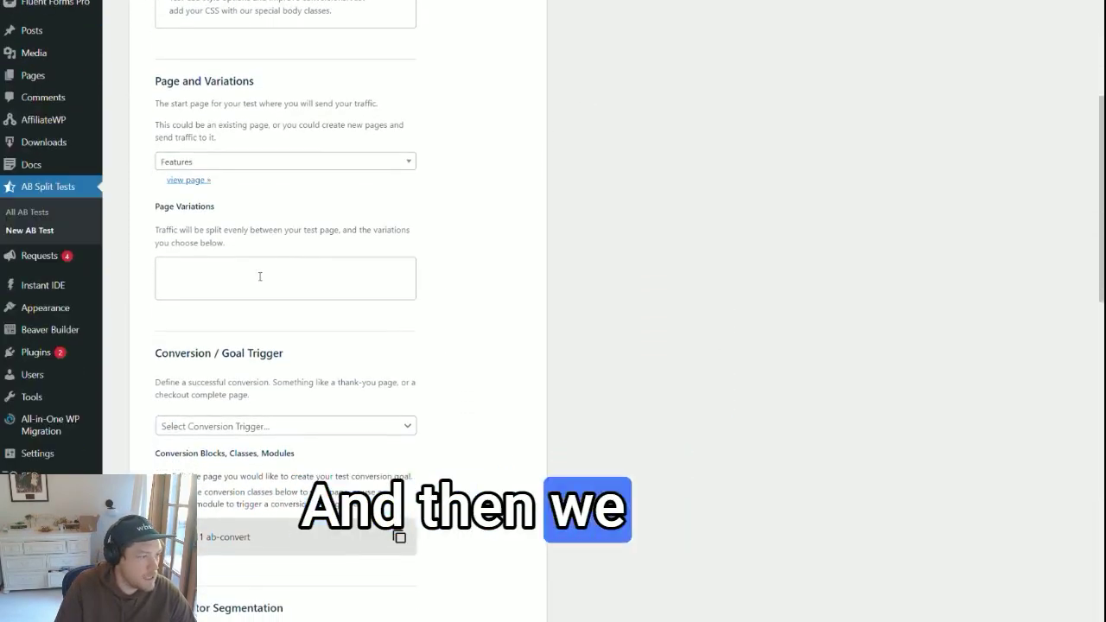
# Step: Add Features 2 and Agencies as page variations and return to the top
pyautogui.click(244, 276)
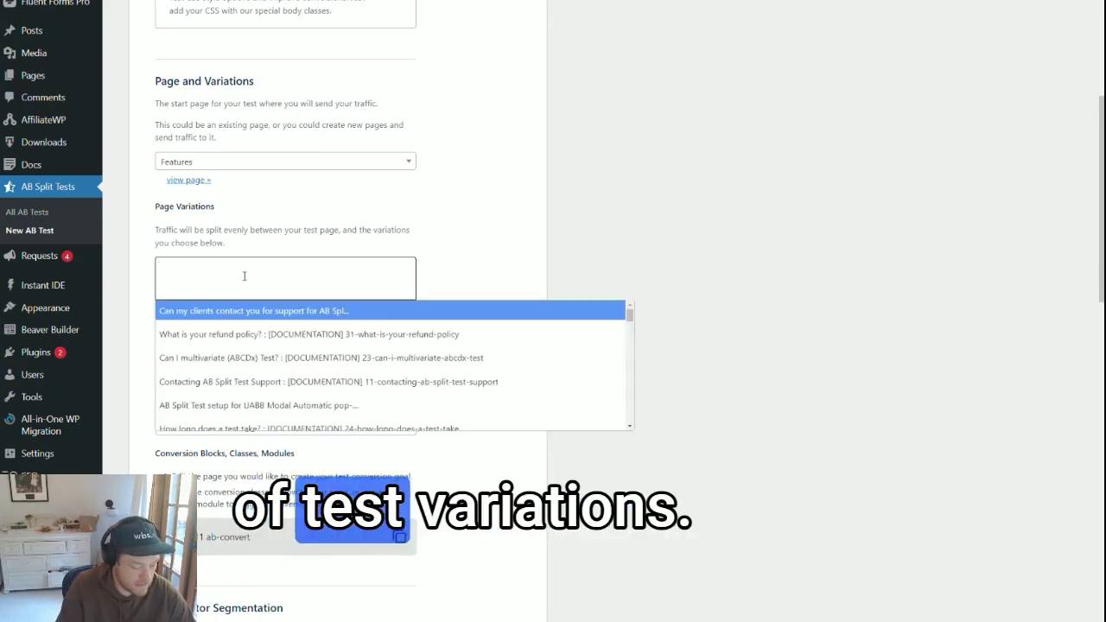
pyautogui.click(245, 310)
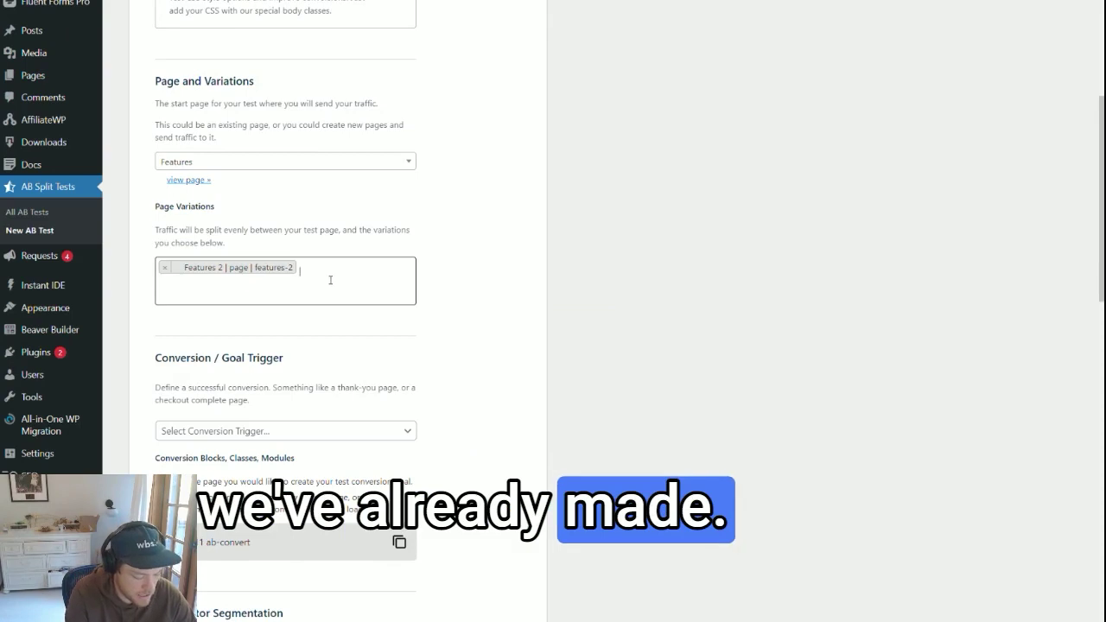
pyautogui.write('agen')
pyautogui.click(256, 312)
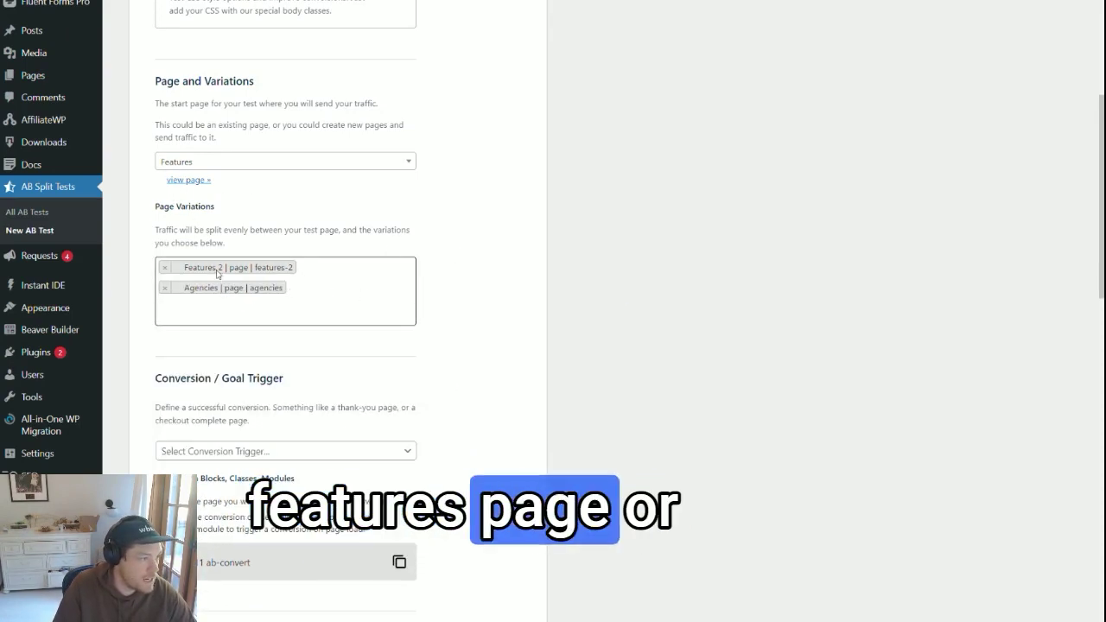
pyautogui.click(477, 288)
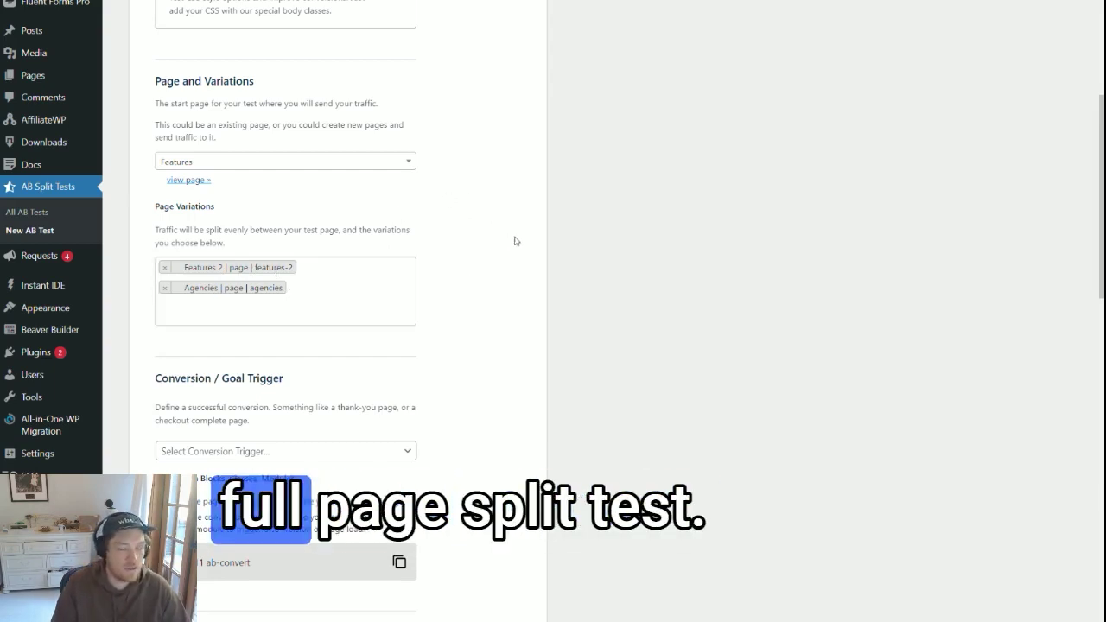
pyautogui.scroll(5, 346, 256)
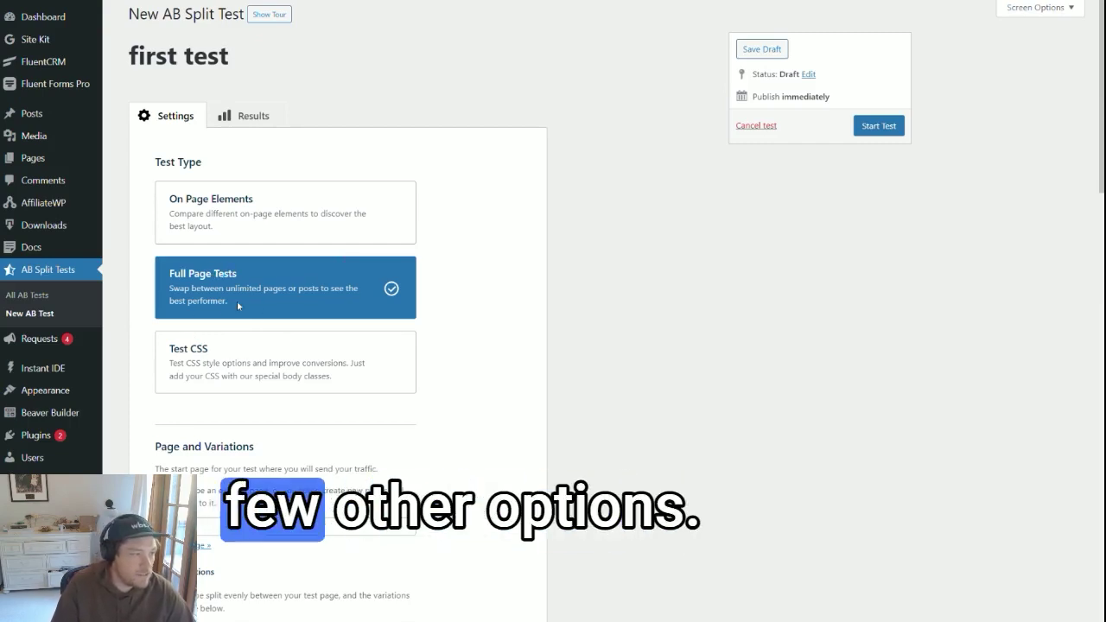
# Step: Look over the Test CSS card, then start 'first test' as an On Page Elements test
pyautogui.click(223, 367)
pyautogui.scroll(-3, 317, 343)
pyautogui.scroll(-1, 317, 343)
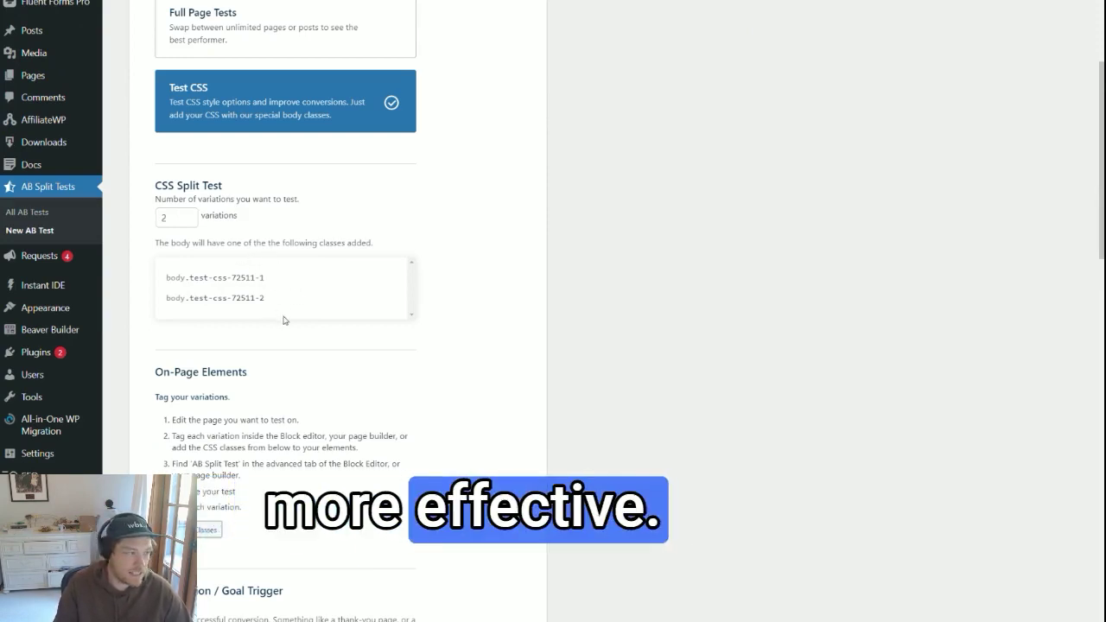
pyautogui.scroll(3, 283, 320)
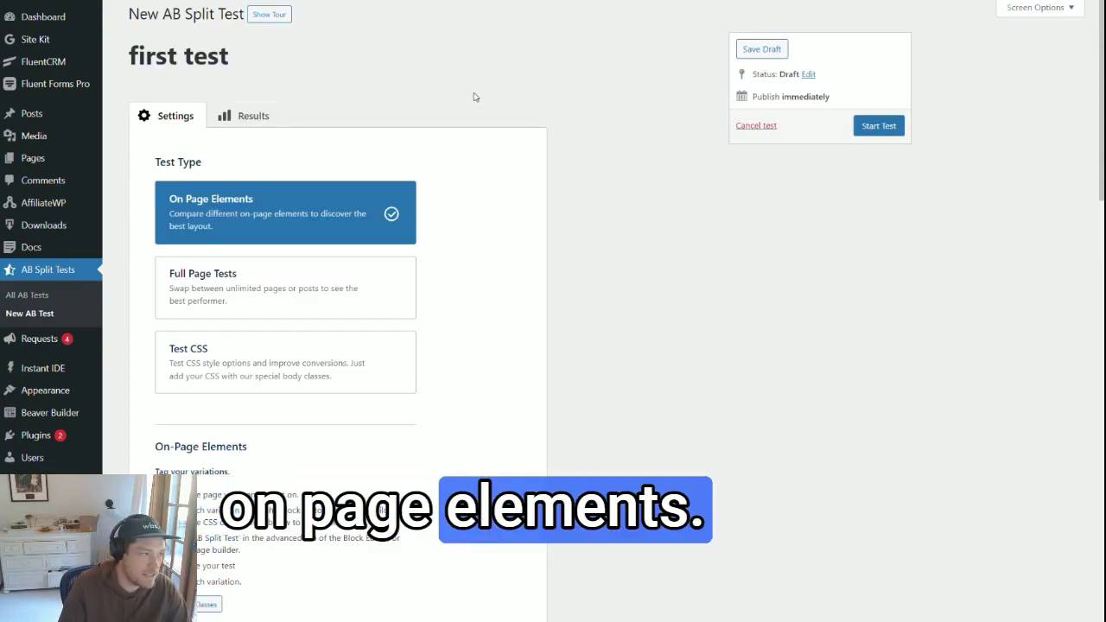
pyautogui.click(899, 128)
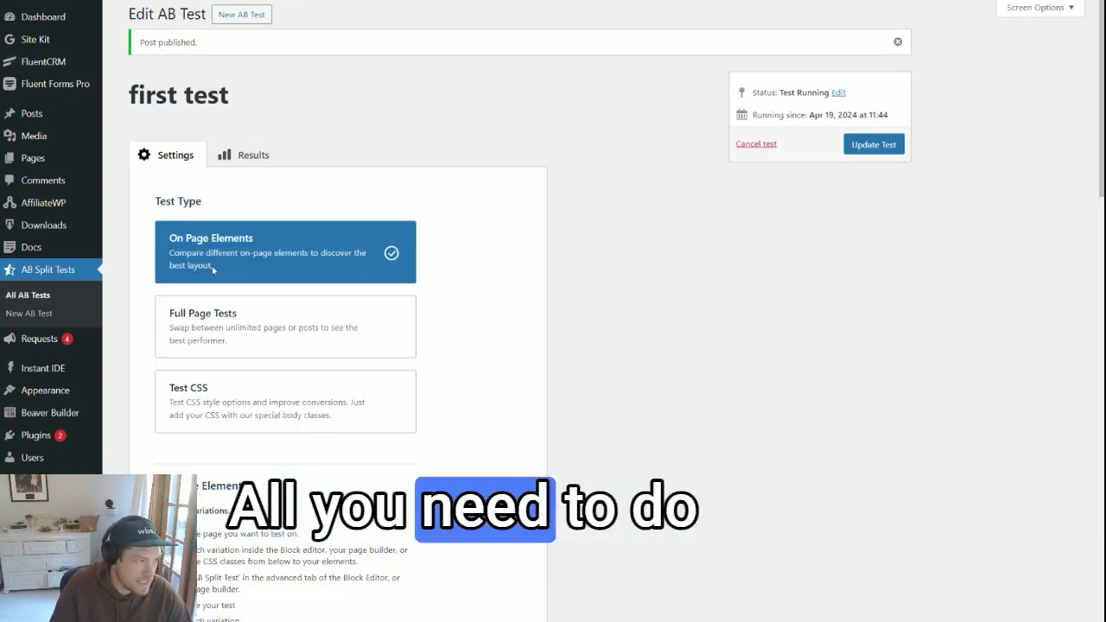
# Step: Show the trigger type options under Conversion / Goal Trigger
pyautogui.scroll(-5, 299, 262)
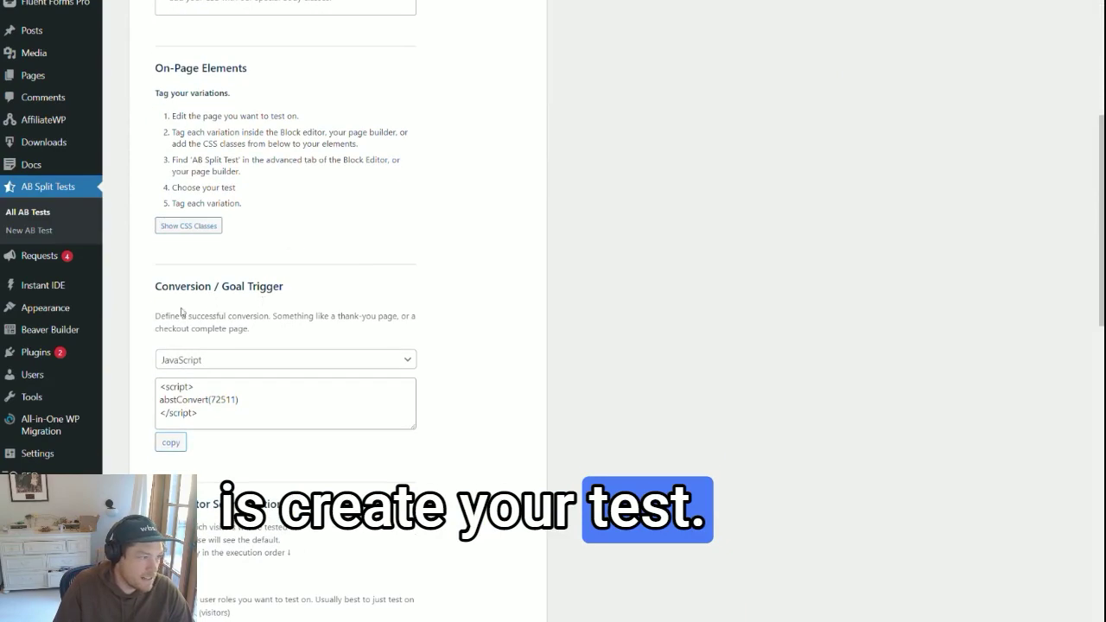
pyautogui.click(223, 365)
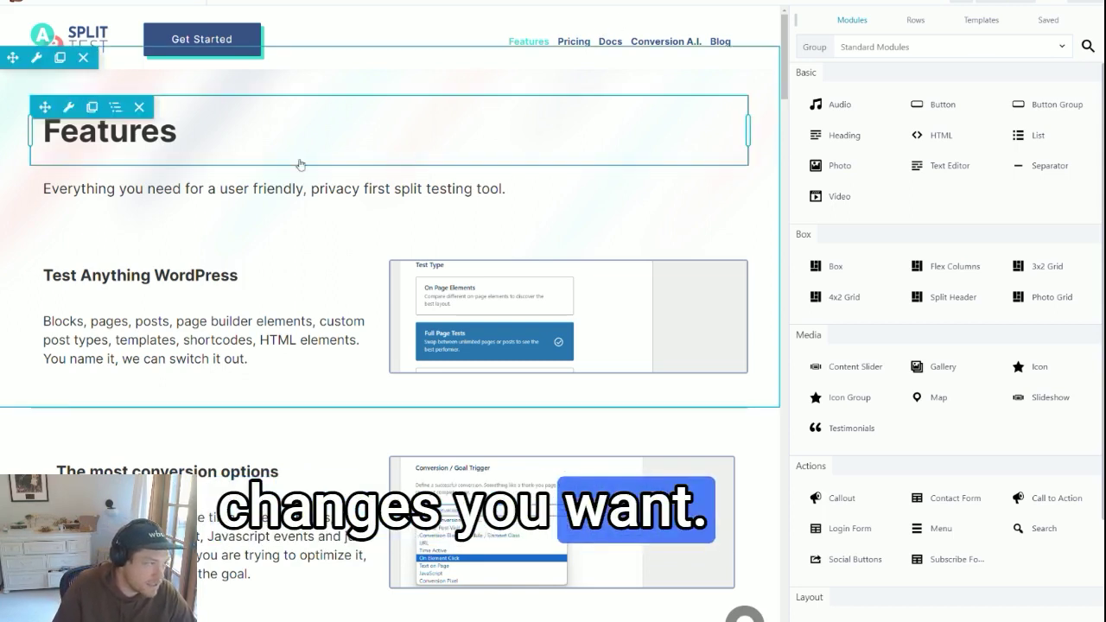
# Step: Tag the Features intro text module as variation 'default' of 'first test', then duplicate it
pyautogui.click(261, 197)
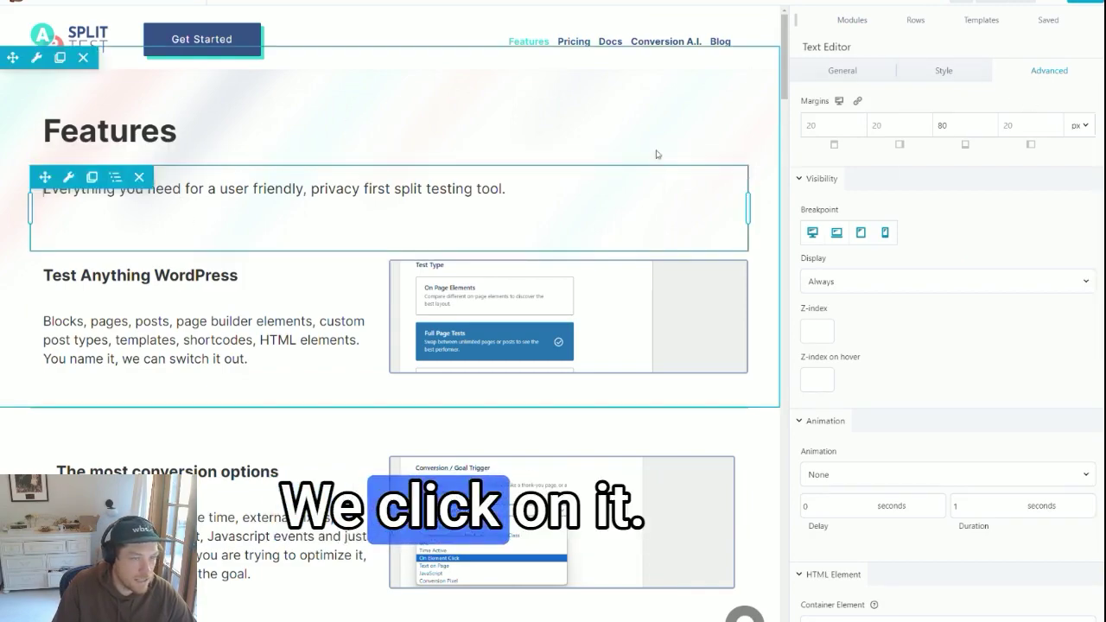
pyautogui.scroll(-10, 974, 444)
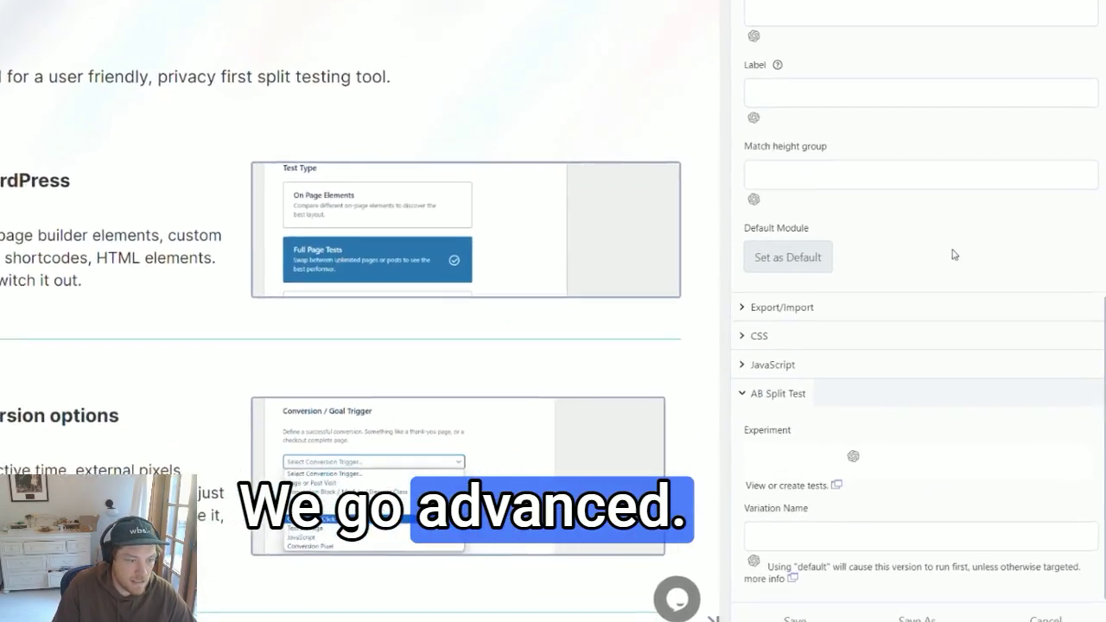
pyautogui.click(831, 510)
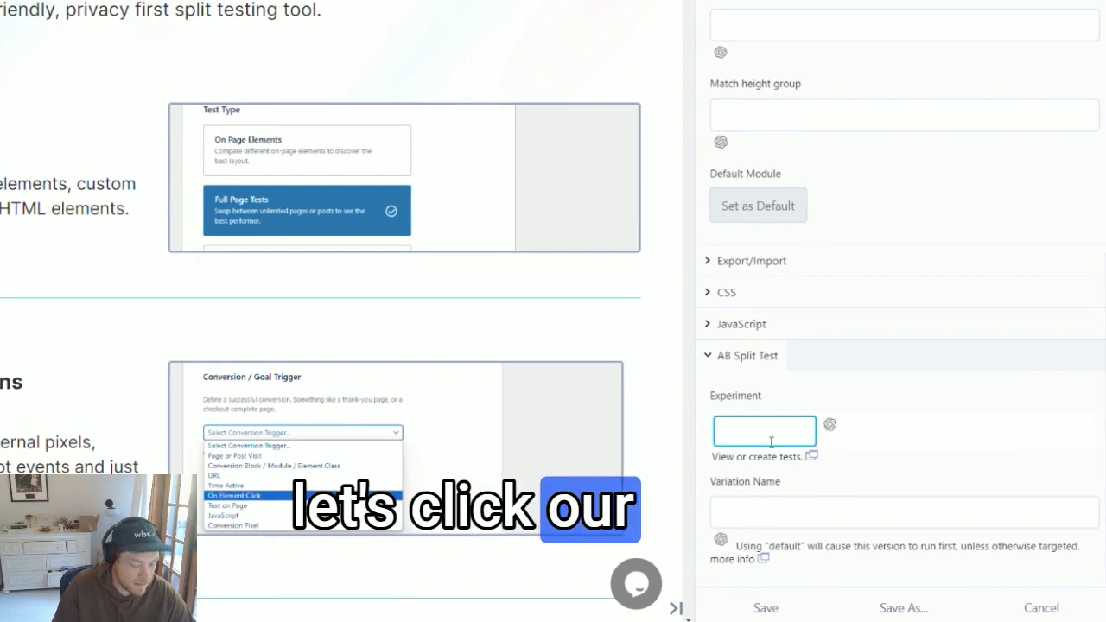
pyautogui.write('fi')
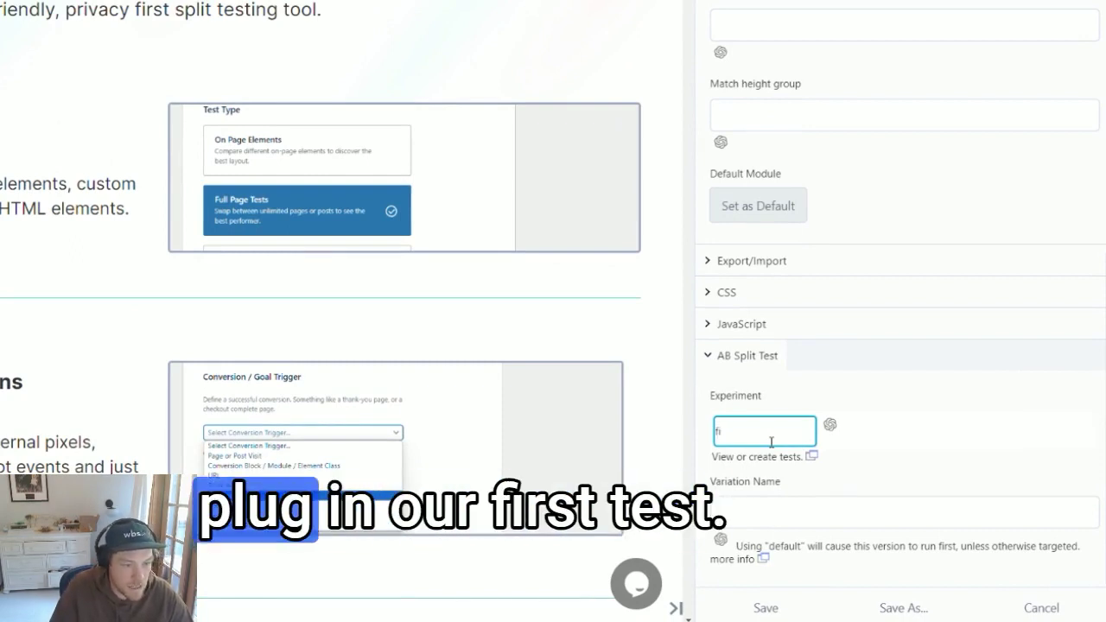
pyautogui.write('rst test')
pyautogui.click(766, 459)
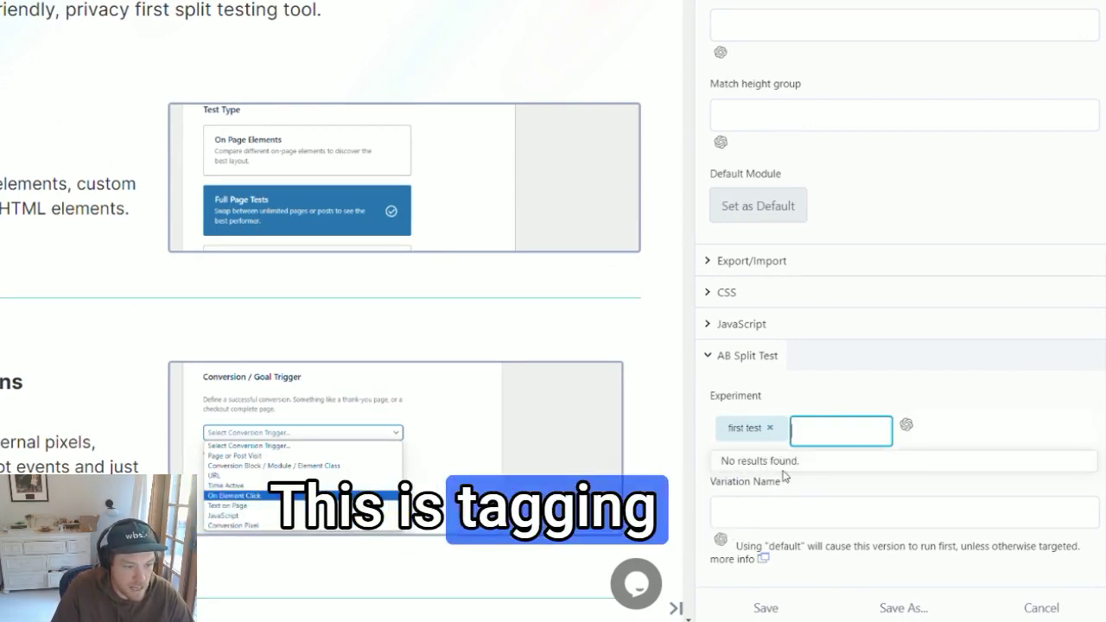
pyautogui.click(771, 513)
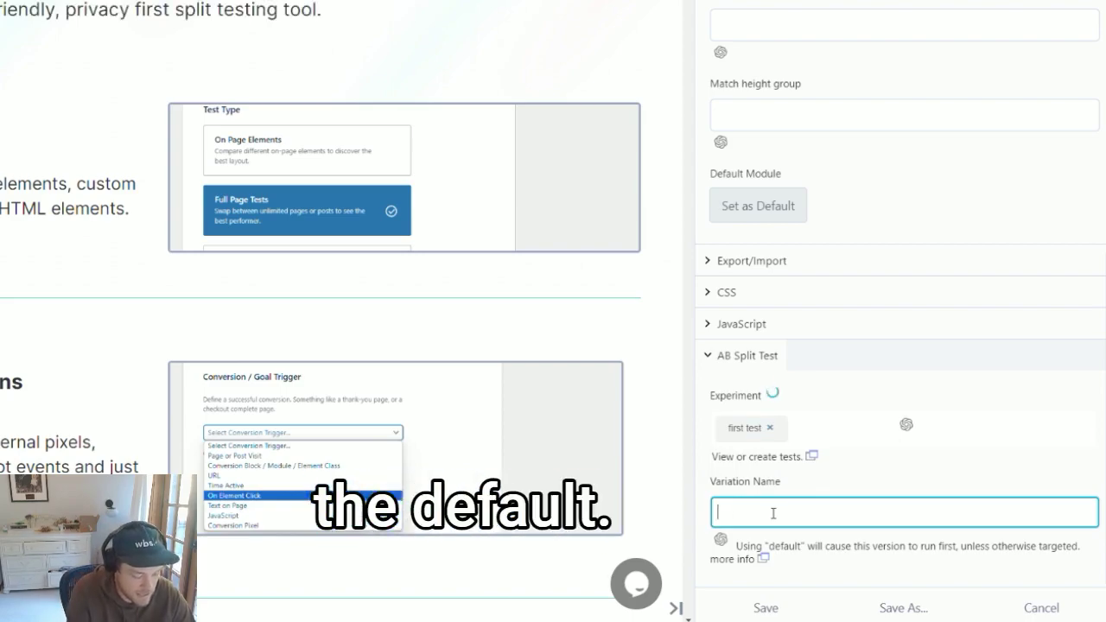
pyautogui.write('default')
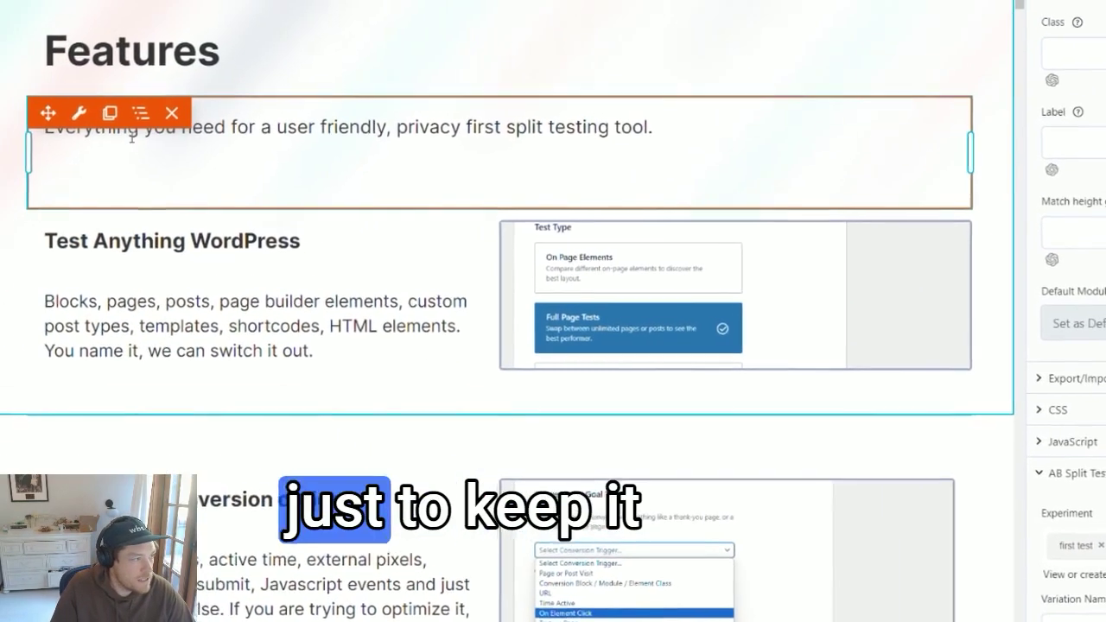
pyautogui.click(123, 117)
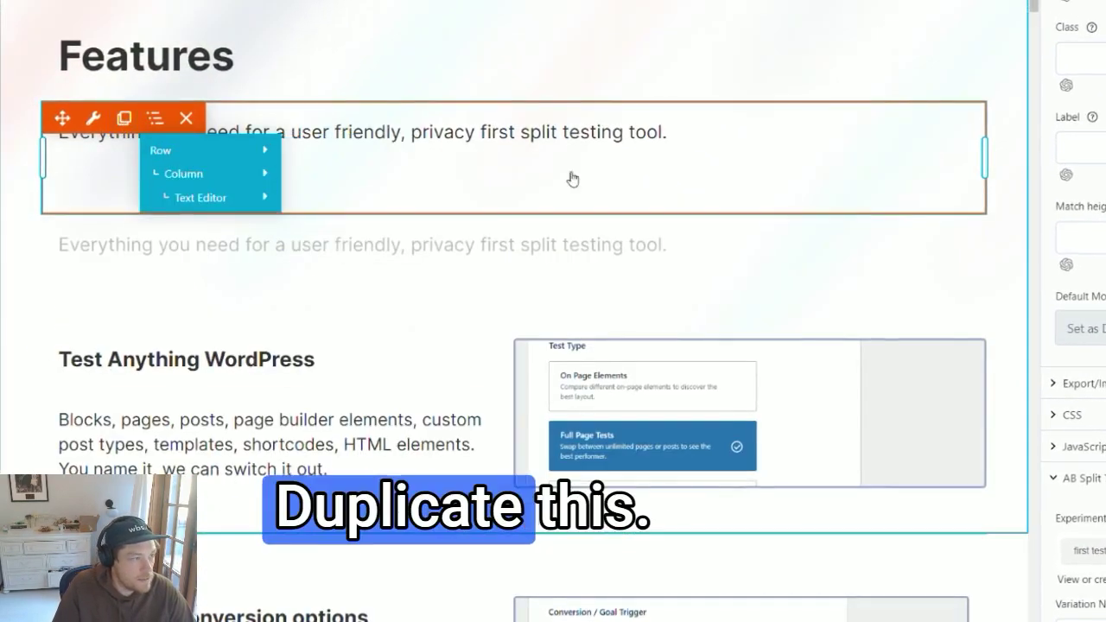
# Step: Rename the duplicate module's variation to 'new'
pyautogui.click(466, 252)
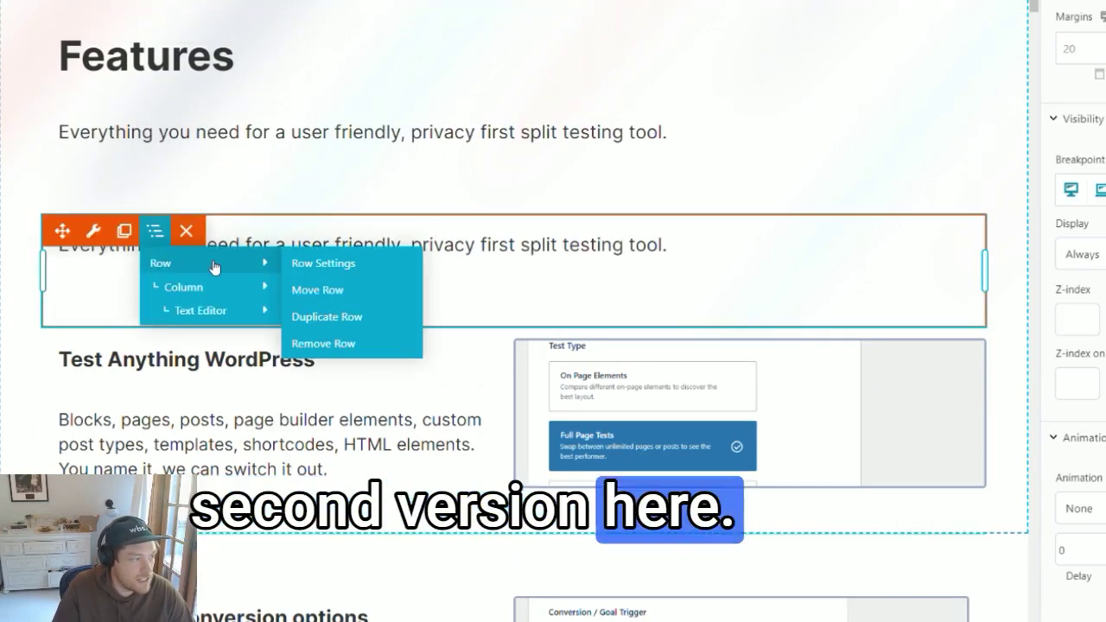
pyautogui.scroll(-10, 1079, 432)
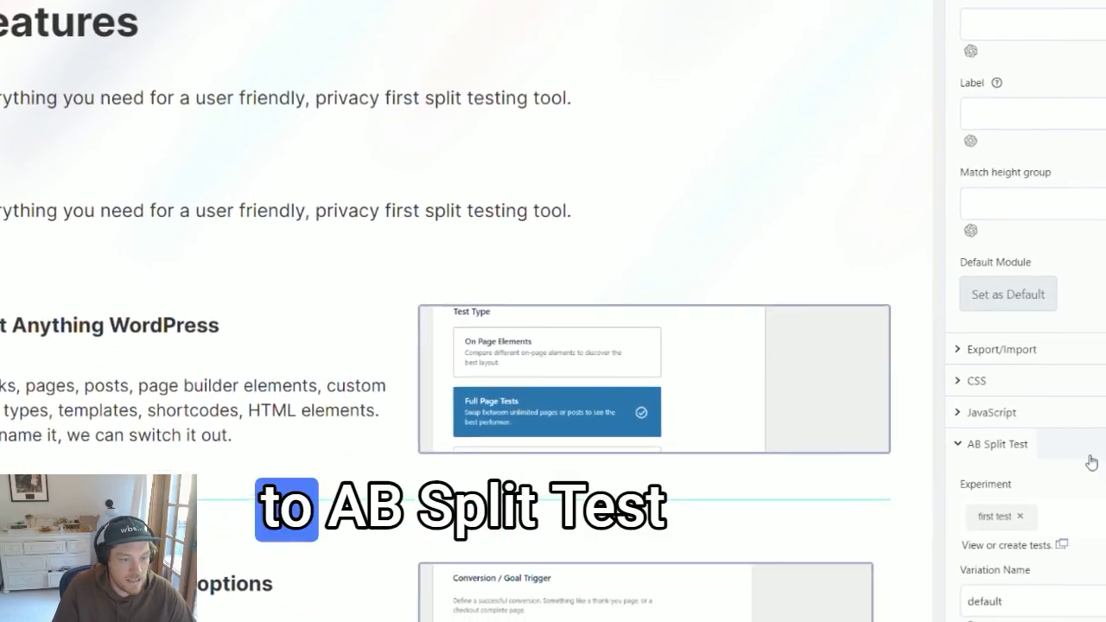
pyautogui.doubleClick(1044, 596)
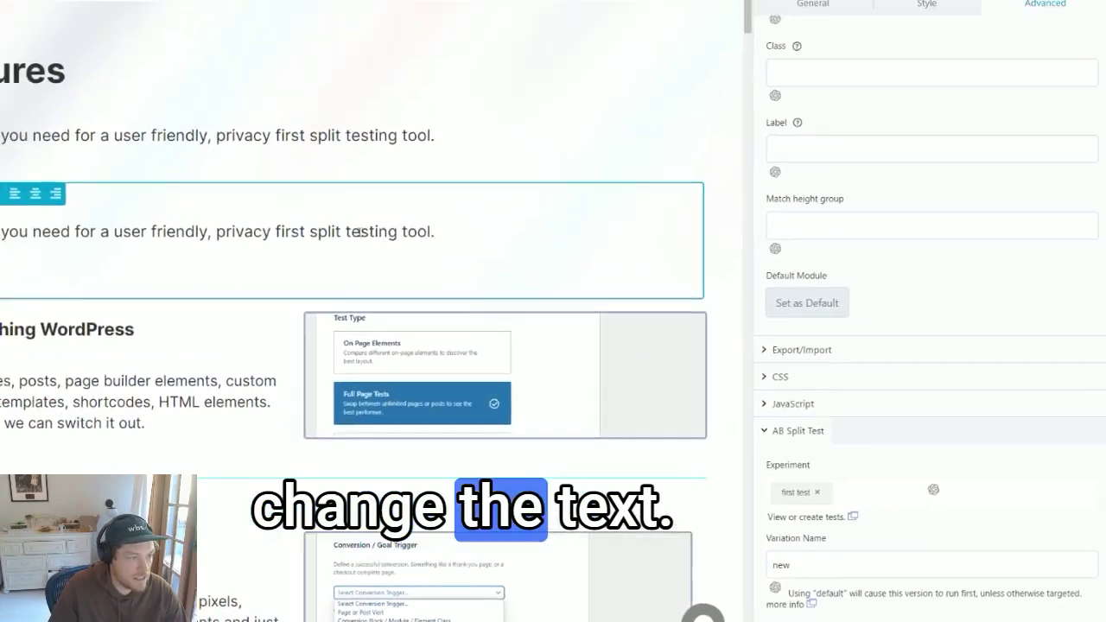
# Step: Replace the duplicate's text with 'If you want to test it…' and publish the page
pyautogui.tripleClick(361, 231)
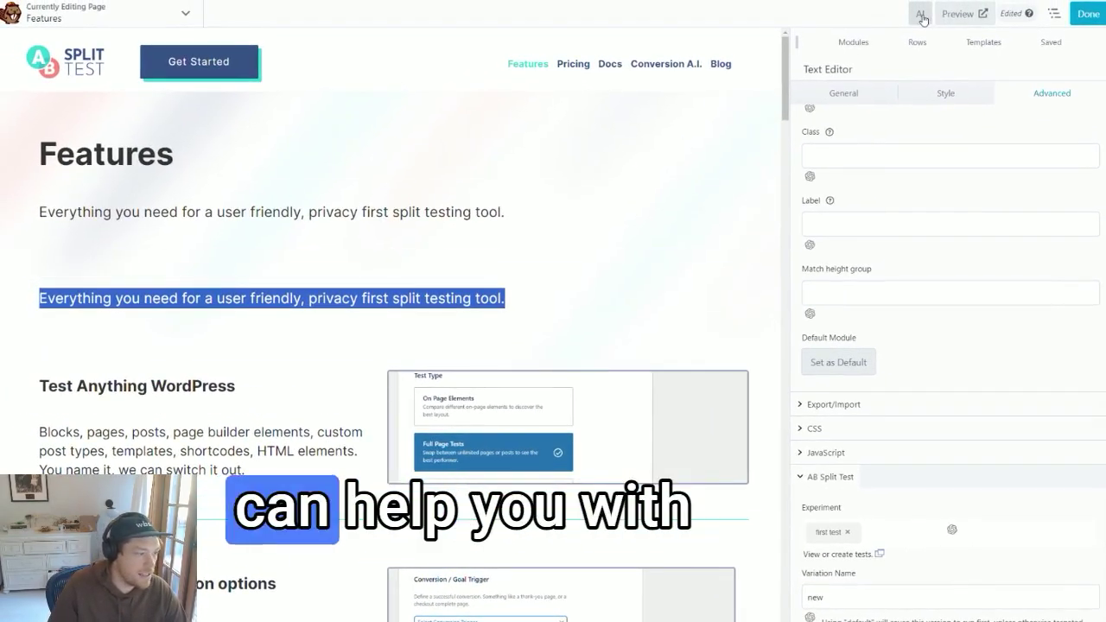
pyautogui.click(274, 294)
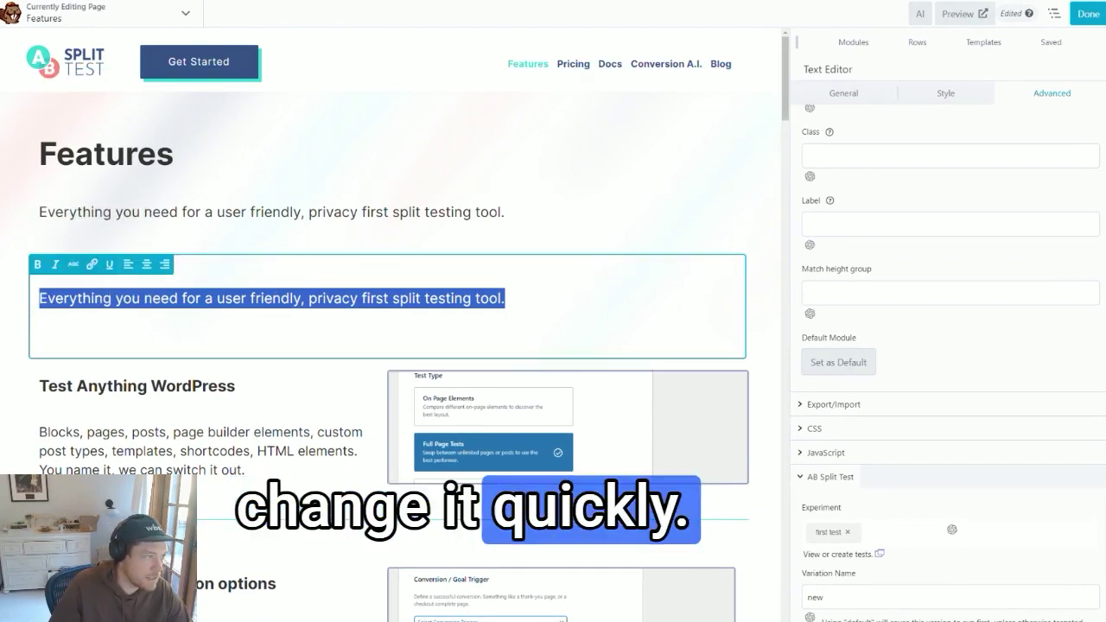
pyautogui.write('If you want to test it, we have the tools to help you do it.')
pyautogui.click(1086, 14)
pyautogui.click(1043, 13)
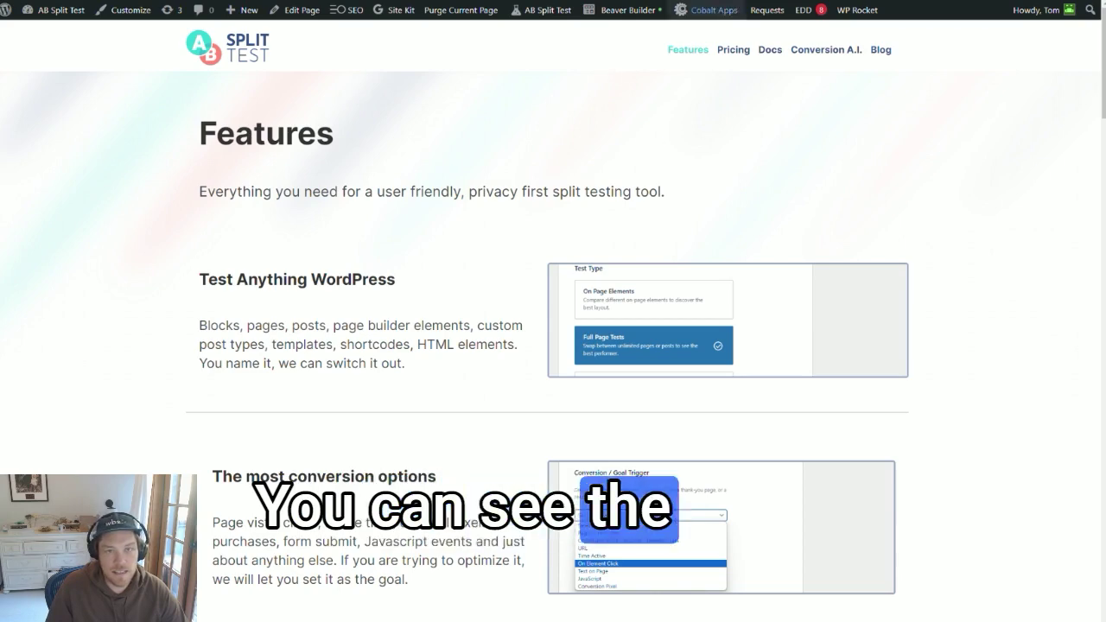
# Step: Preview both Features intro variations from the admin bar, then open the 'first test' page
pyautogui.moveTo(539, 11)
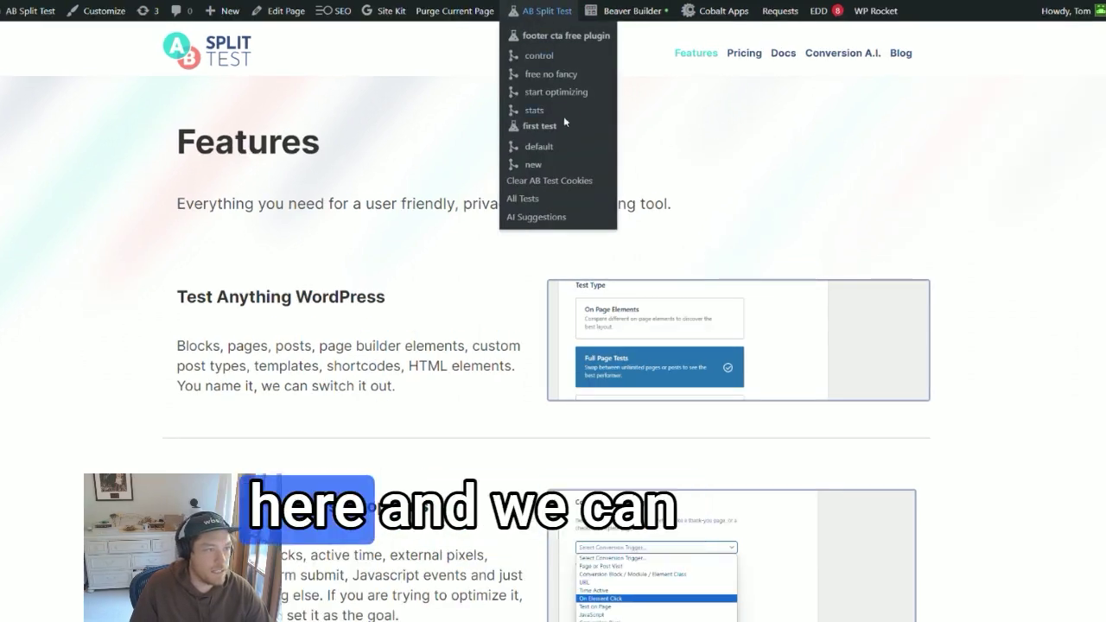
pyautogui.click(563, 162)
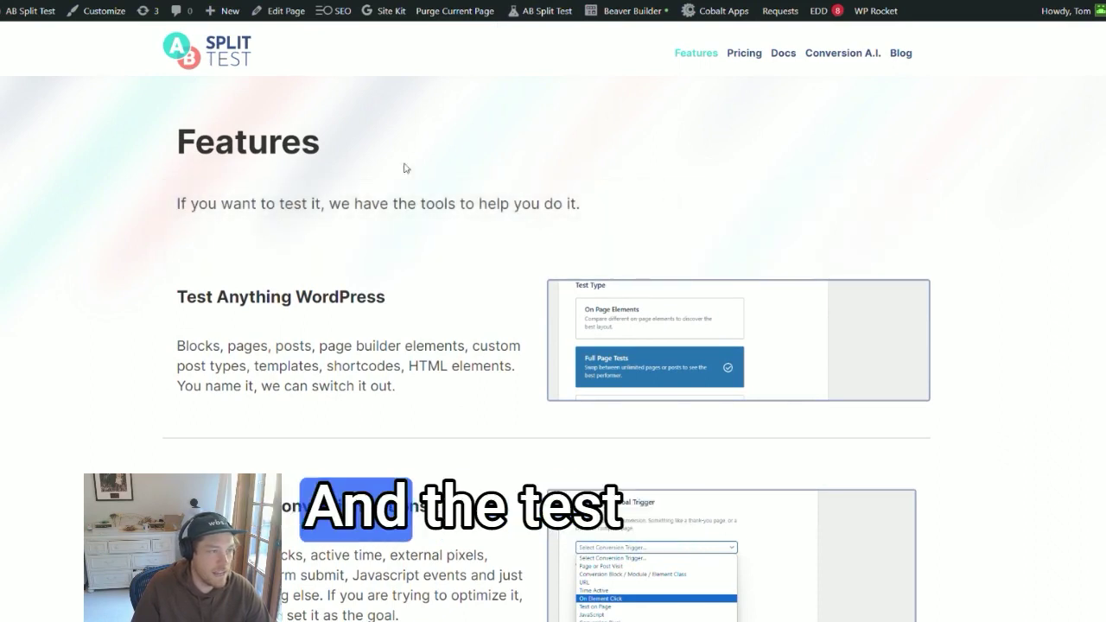
pyautogui.moveTo(540, 11)
pyautogui.click(563, 140)
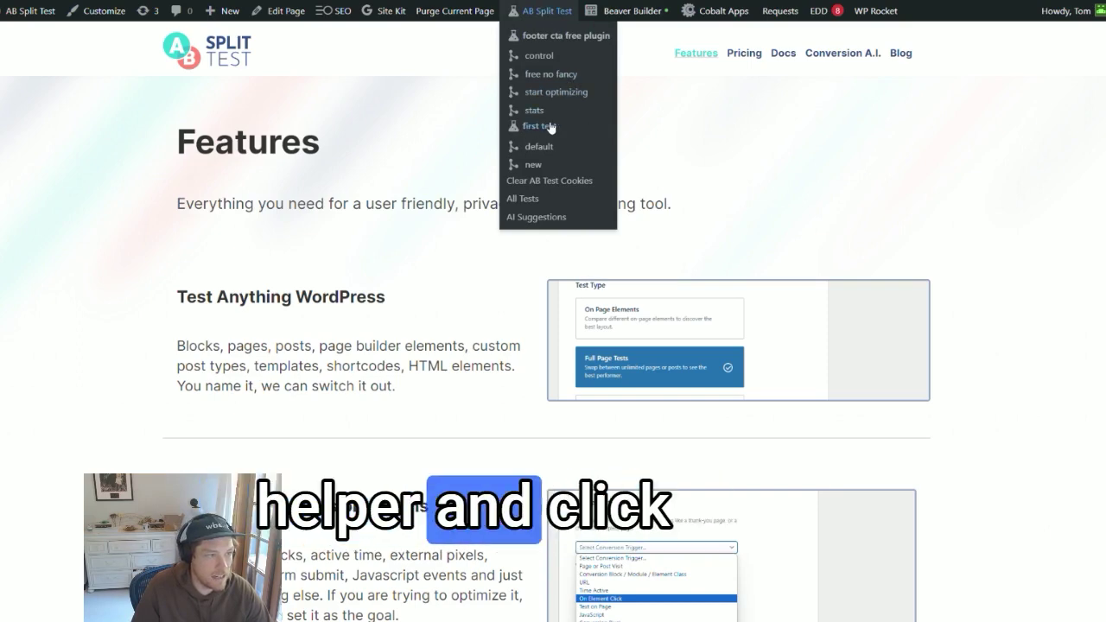
pyautogui.click(550, 127)
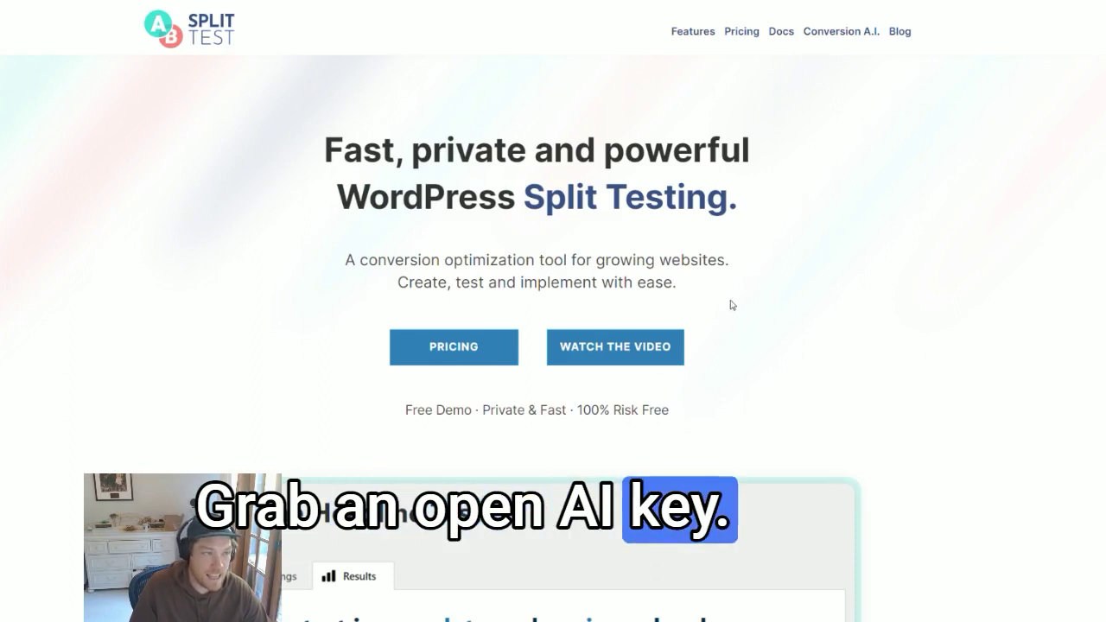
# Step: Request AI Assistant full-page conversion suggestions for the homepage
pyautogui.moveTo(536, 8)
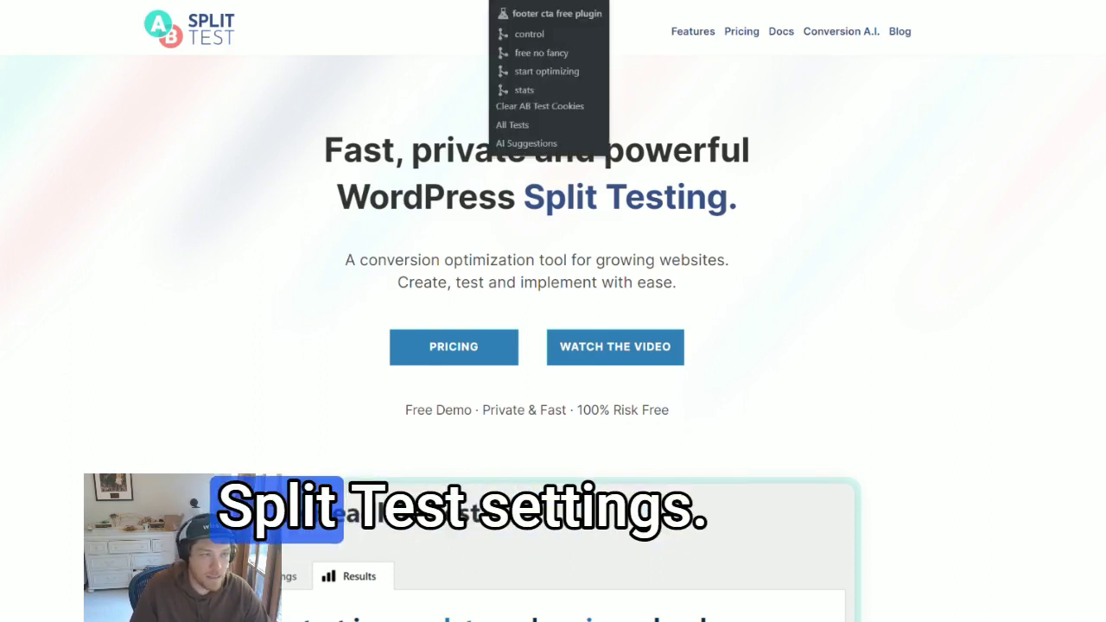
pyautogui.click(568, 146)
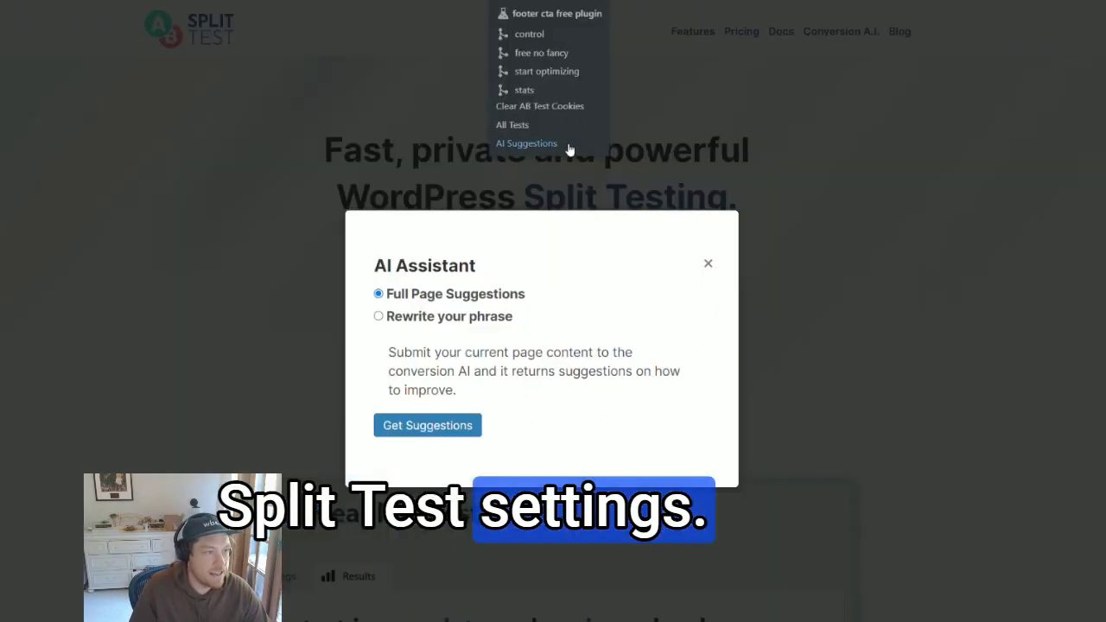
pyautogui.click(439, 434)
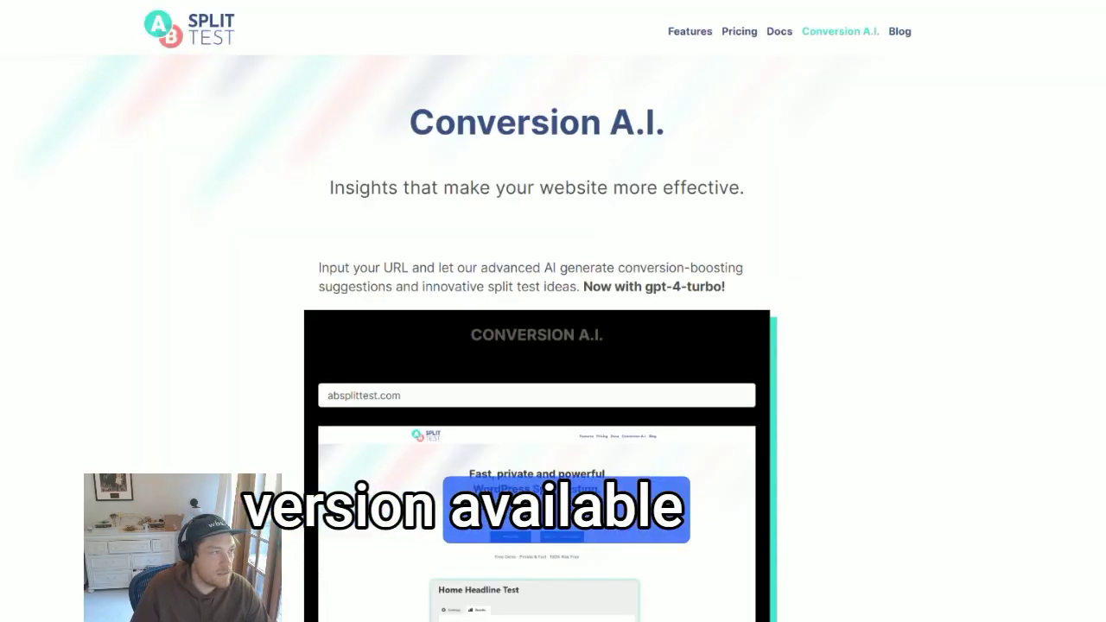
# Step: Copy the 'Watch a Quick Demo' button-text suggestion from the Conversion A.I. results
pyautogui.scroll(-3, 279, 255)
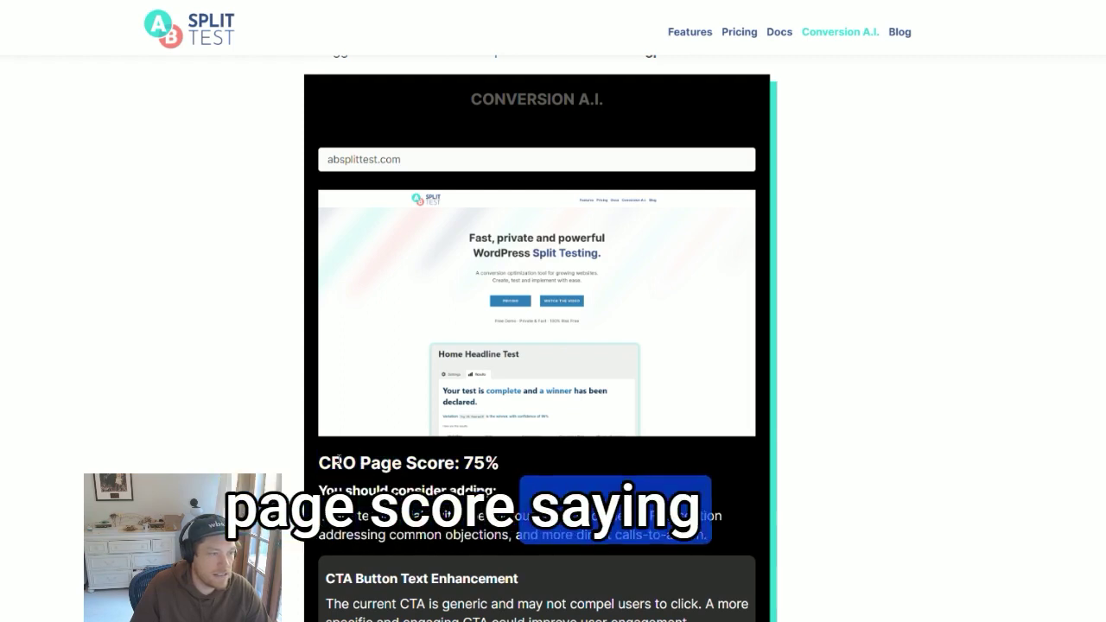
pyautogui.scroll(-2, 291, 403)
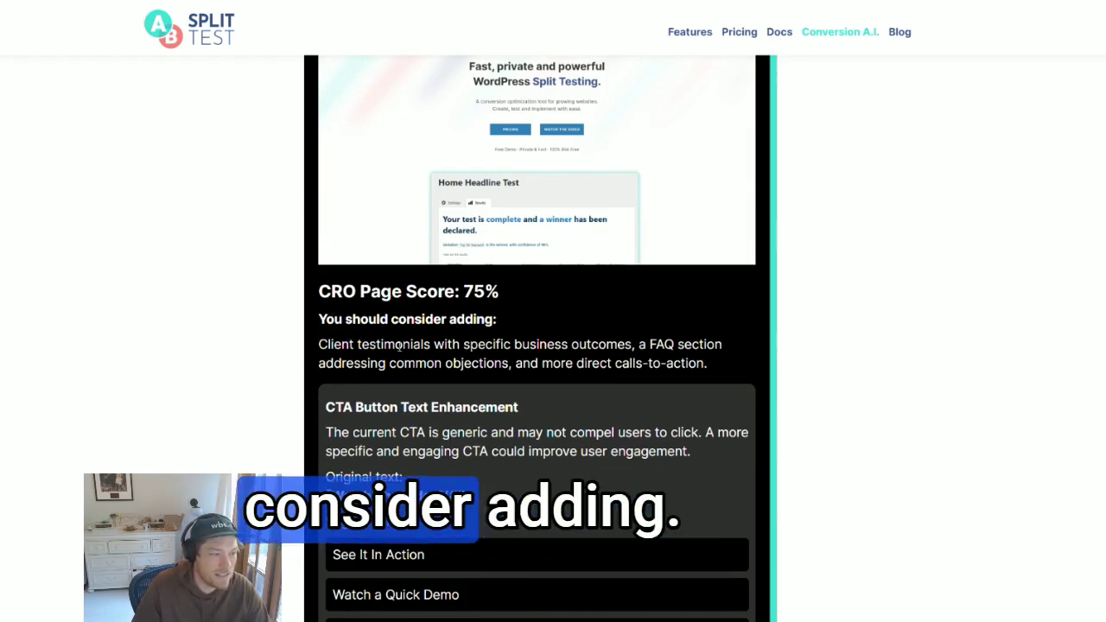
pyautogui.scroll(-2, 136, 259)
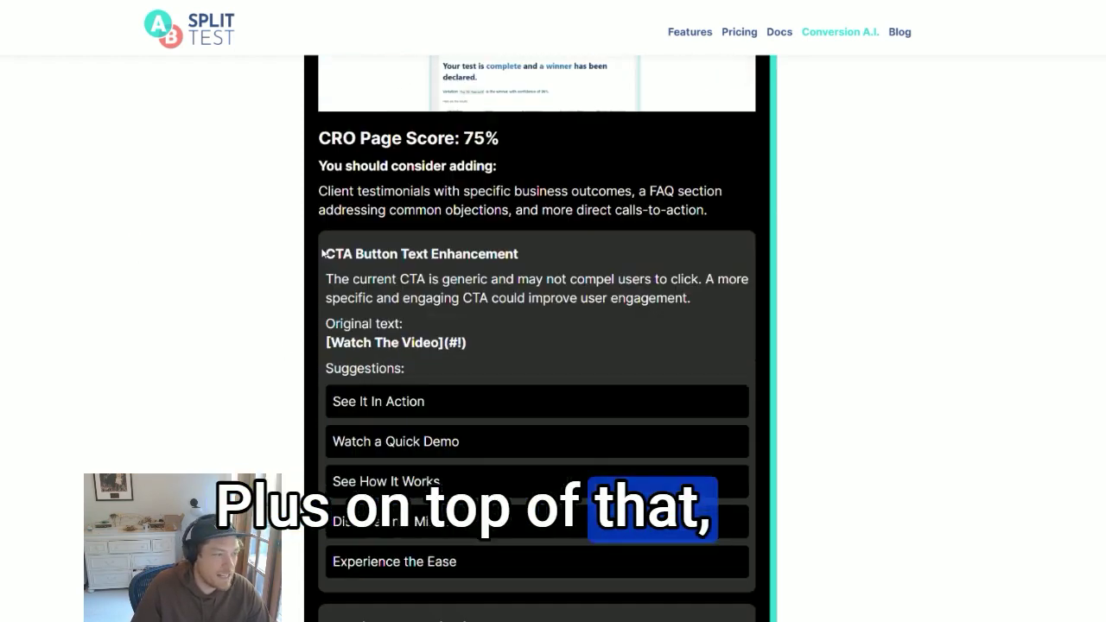
pyautogui.click(737, 451)
pyautogui.click(639, 35)
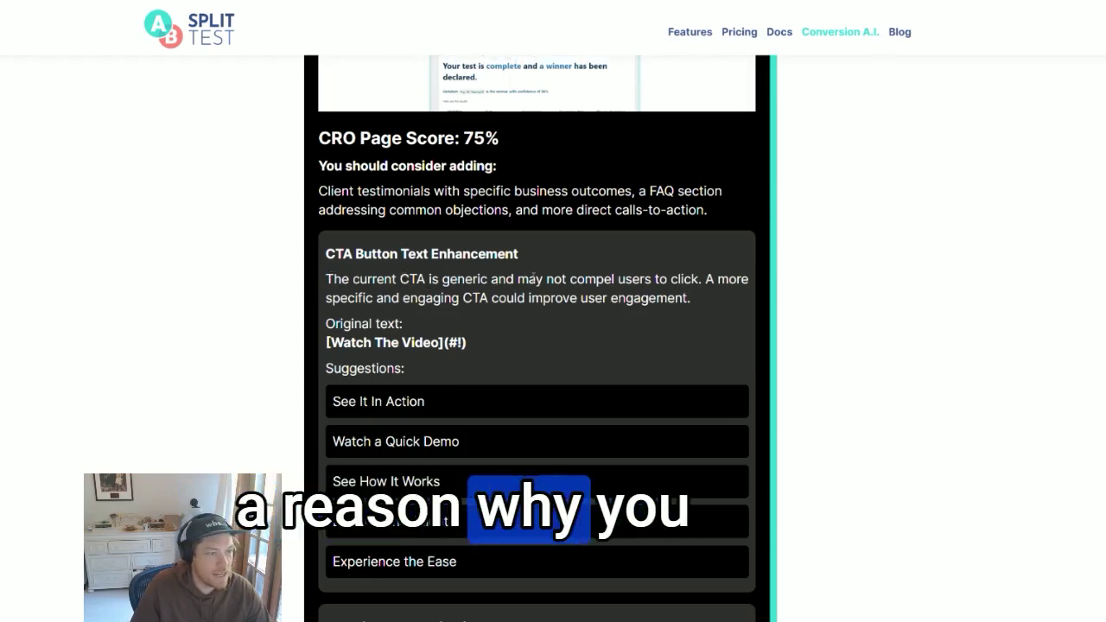
pyautogui.scroll(-3, 382, 297)
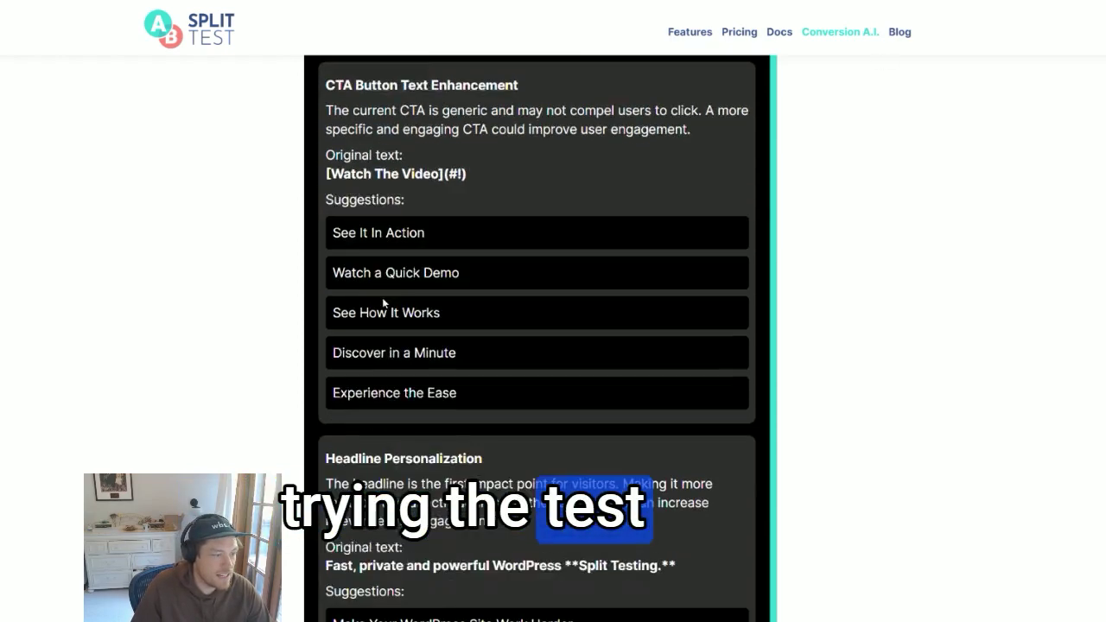
pyautogui.scroll(-1, 379, 406)
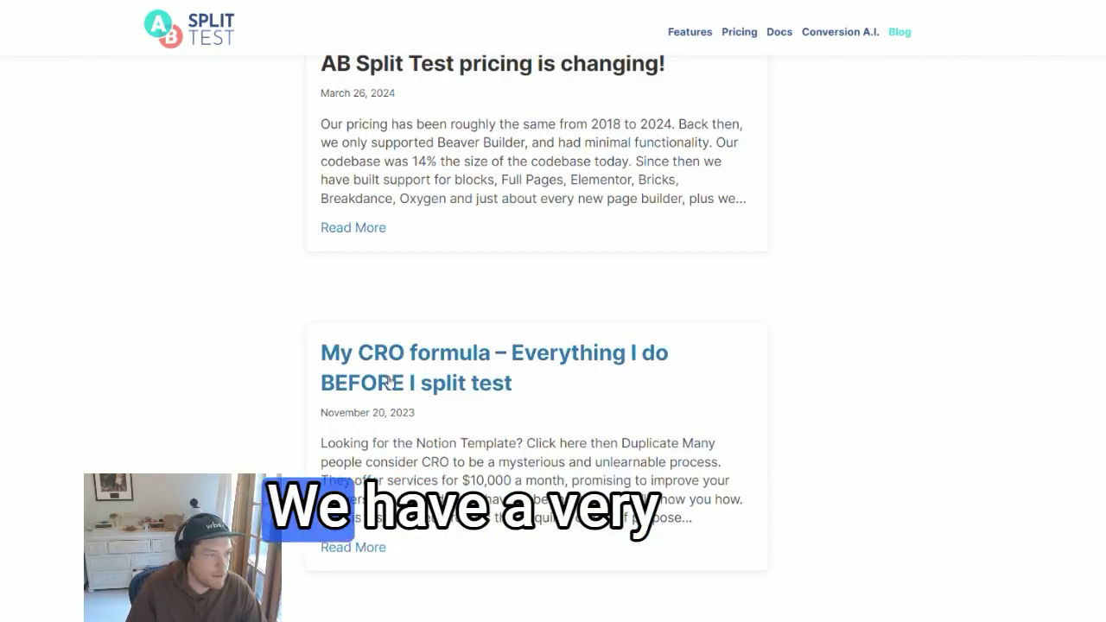
# Step: Read the 'My CRO formula' blog post down to Part 3, then return to the homepage
pyautogui.click(434, 405)
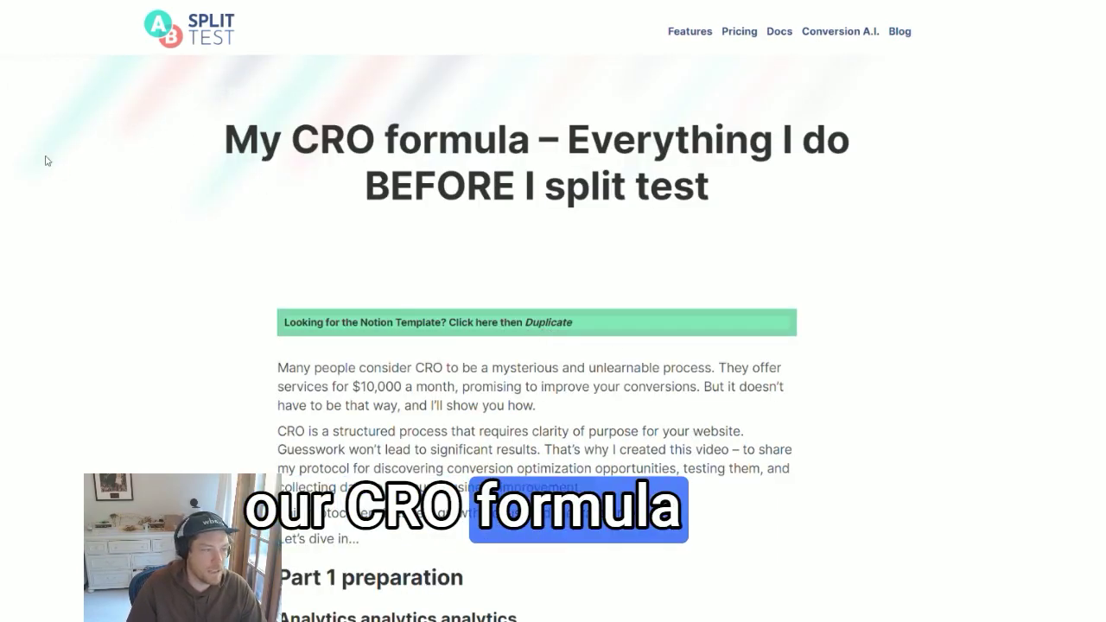
pyautogui.scroll(-2, 143, 225)
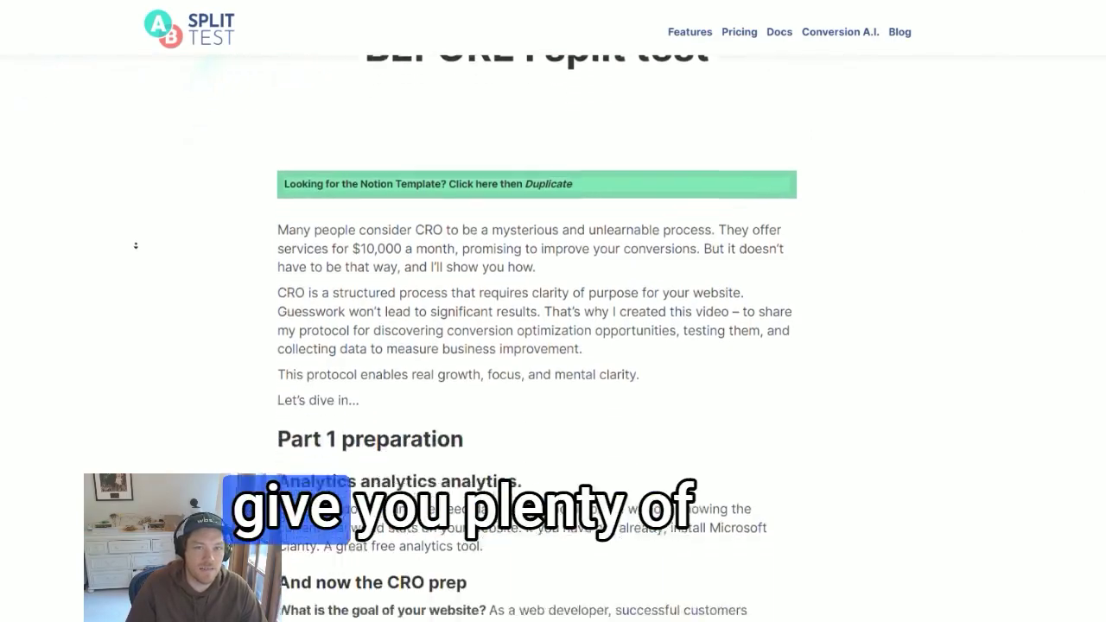
pyautogui.scroll(-15, 135, 245)
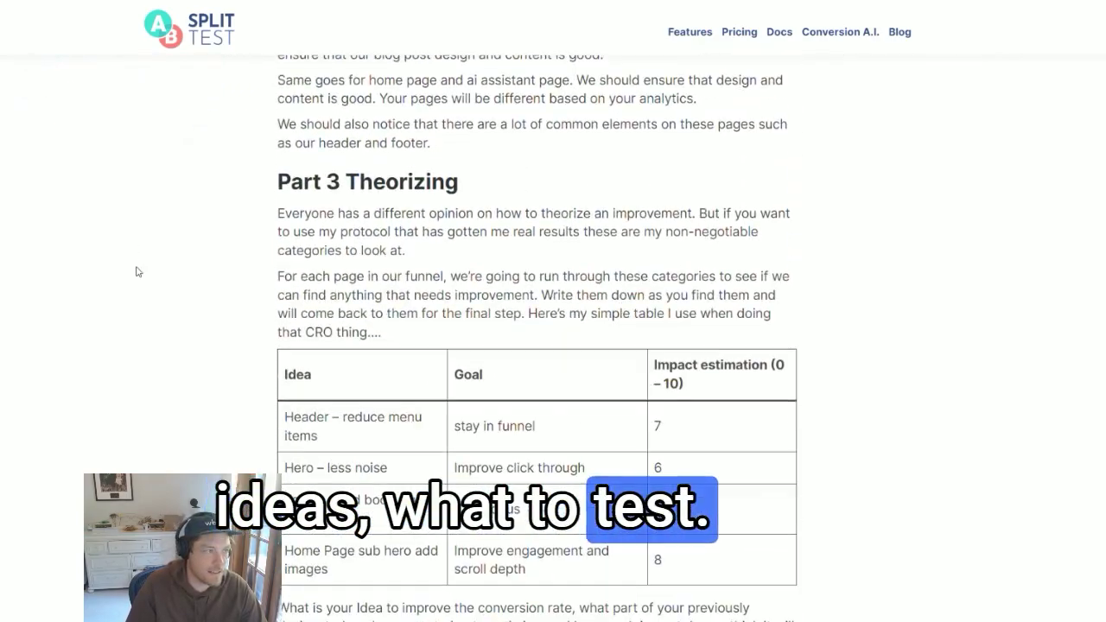
pyautogui.click(197, 29)
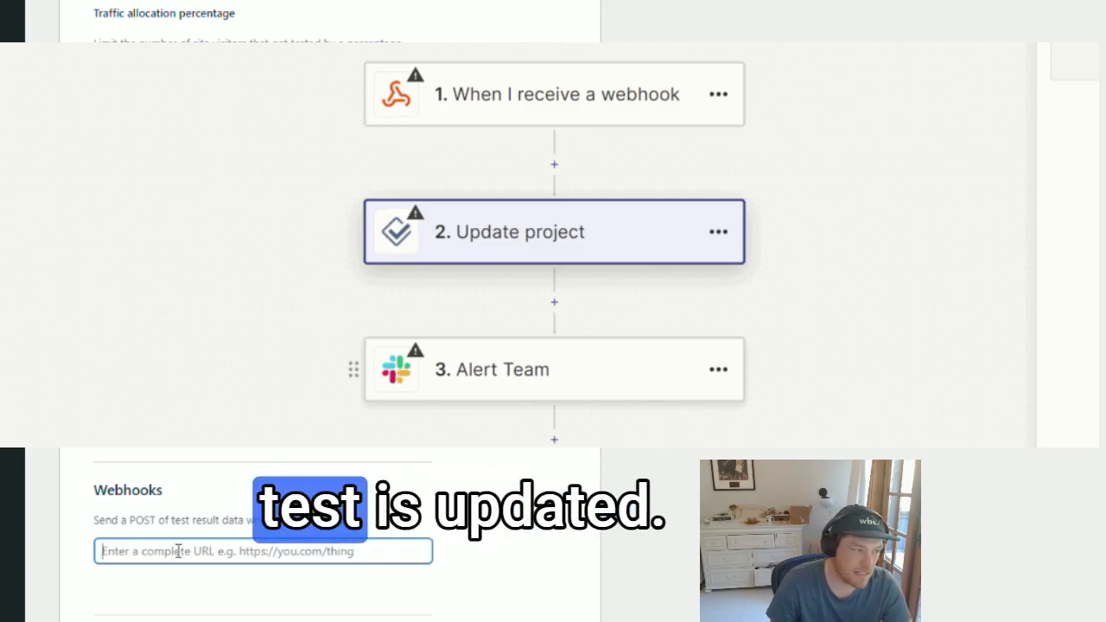
pyautogui.scroll(-7, 188, 544)
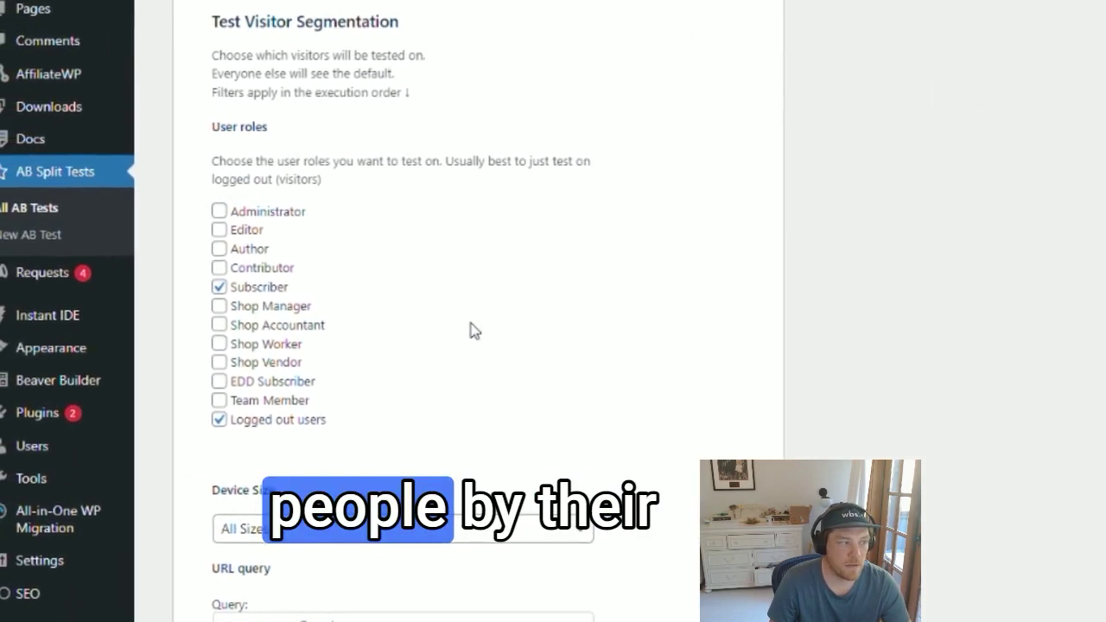
pyautogui.click(402, 531)
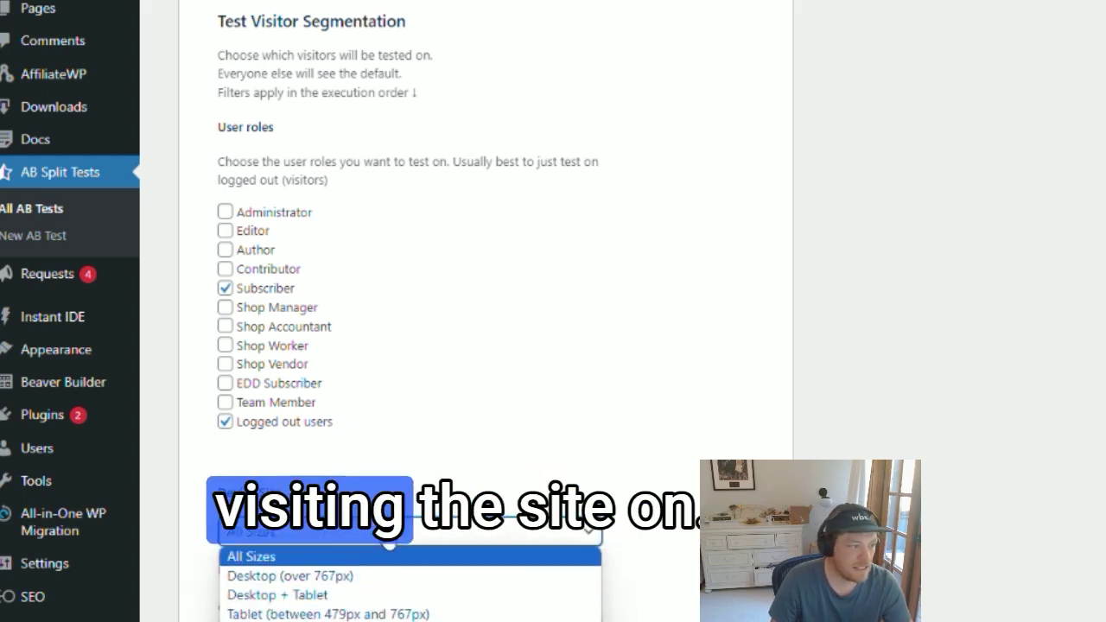
pyautogui.click(391, 544)
pyautogui.scroll(-4, 389, 250)
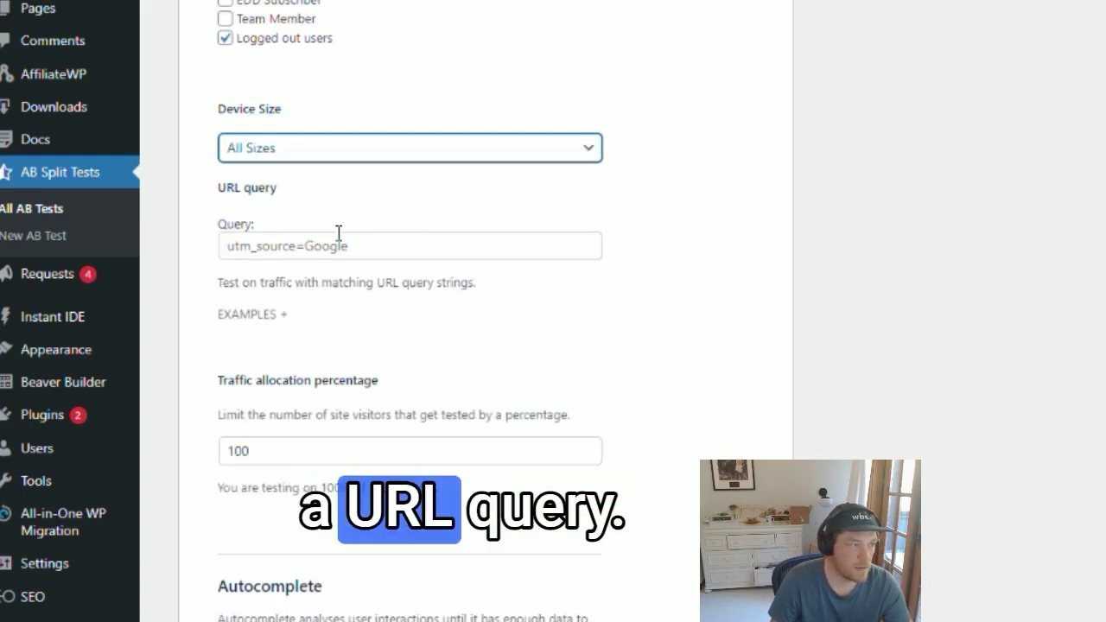
pyautogui.click(579, 456)
pyautogui.click(586, 456)
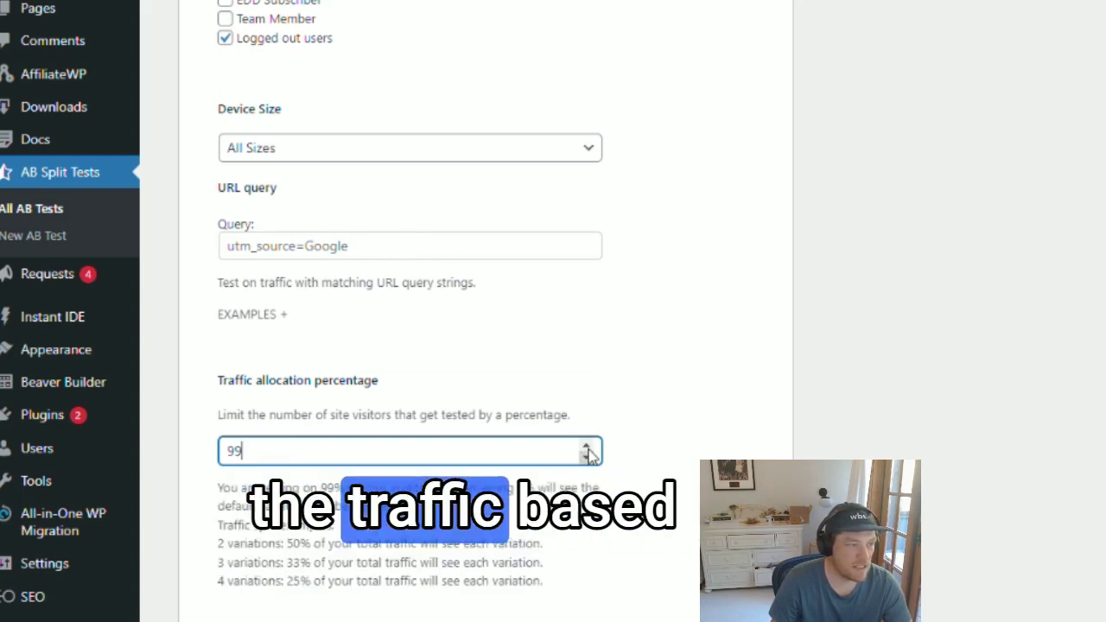
pyautogui.click(585, 444)
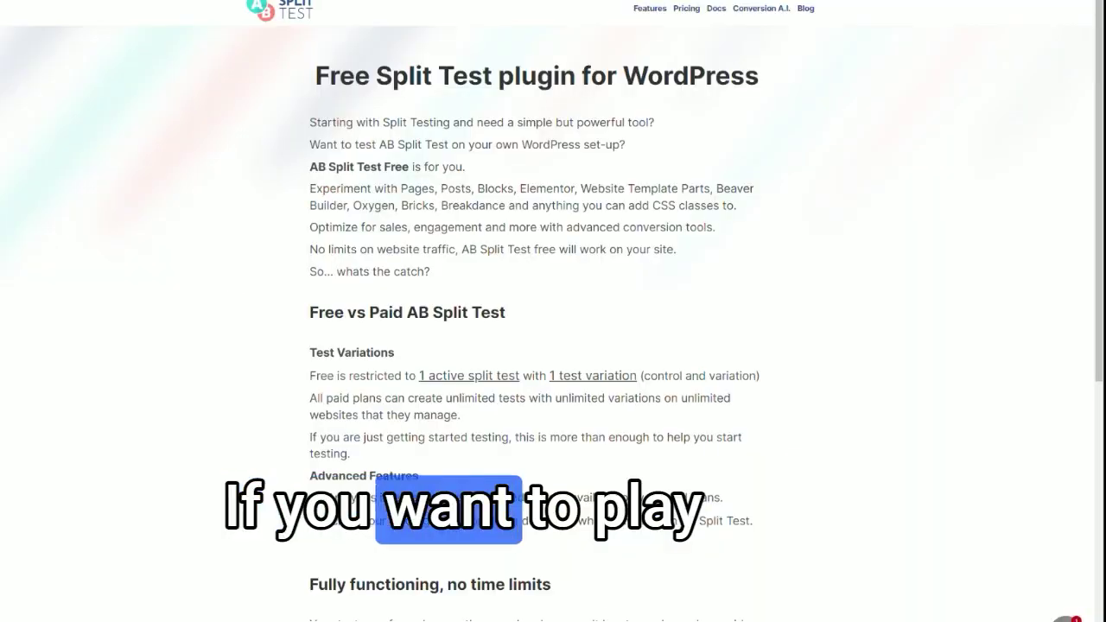